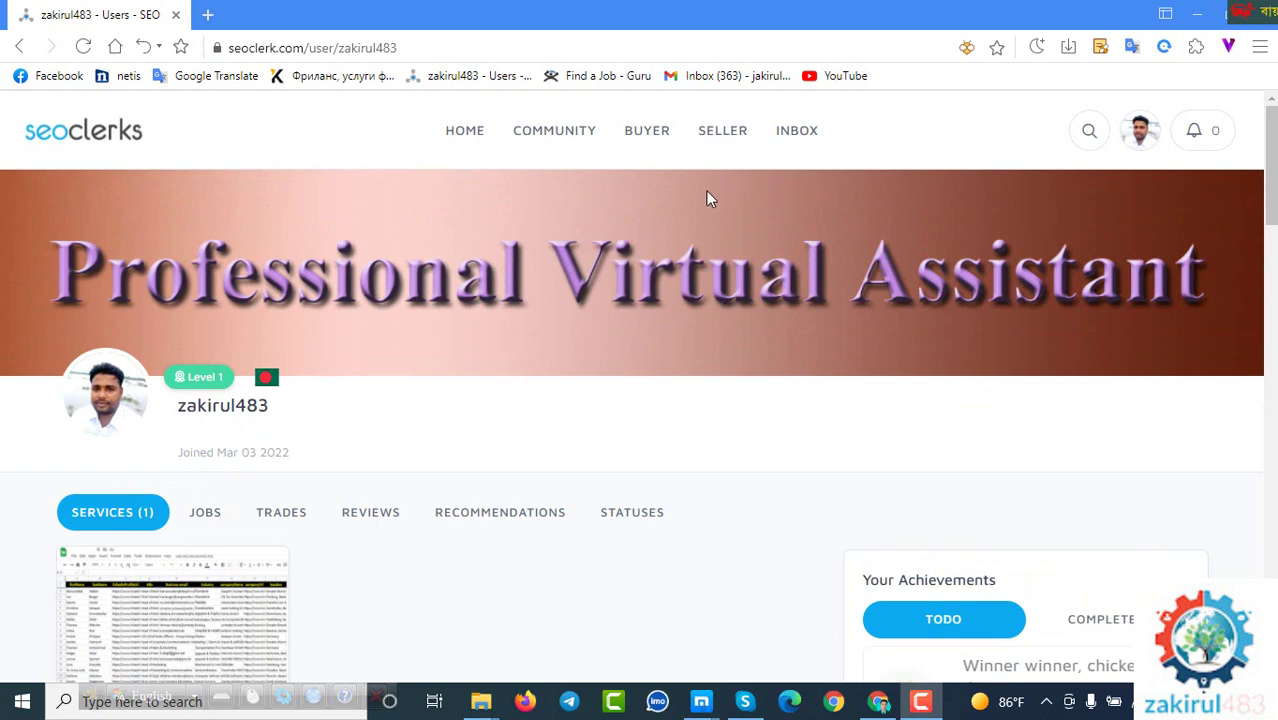
# Go to the seller's Manage Sales list and open the in-progress Custom Order.
pyautogui.moveTo(724, 140)
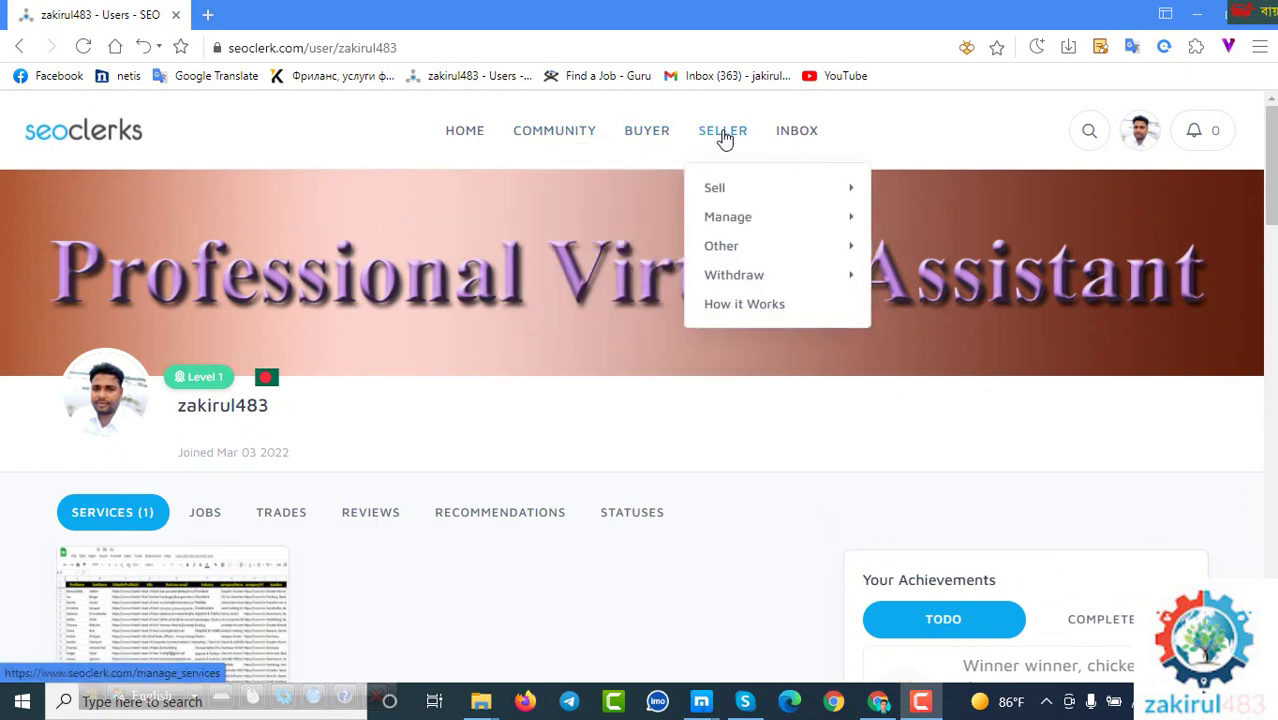
pyautogui.moveTo(747, 222)
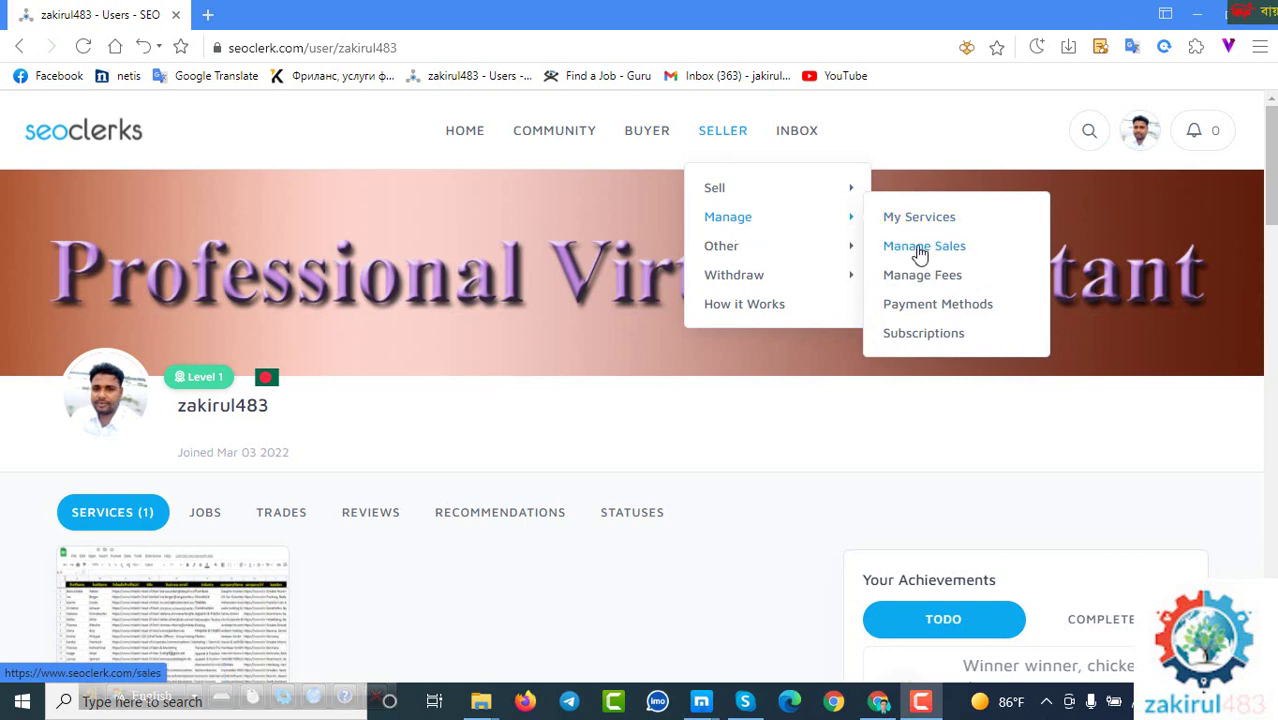
pyautogui.click(921, 254)
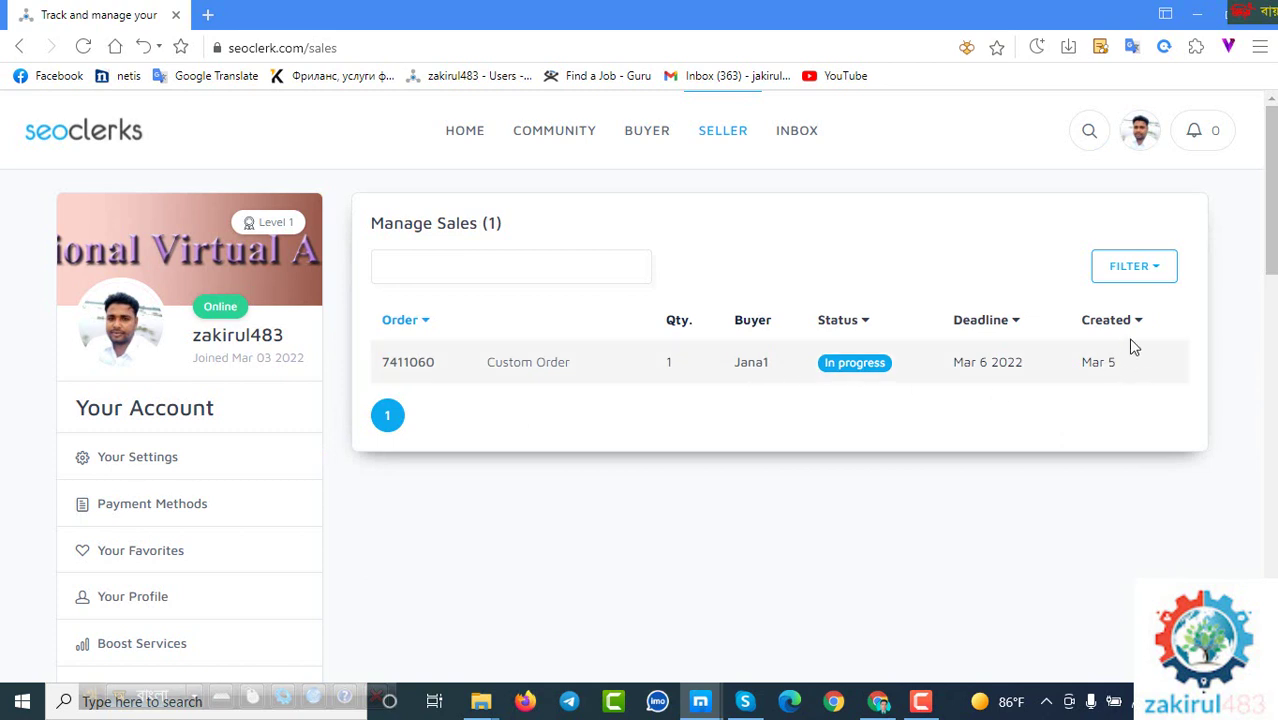
pyautogui.click(525, 366)
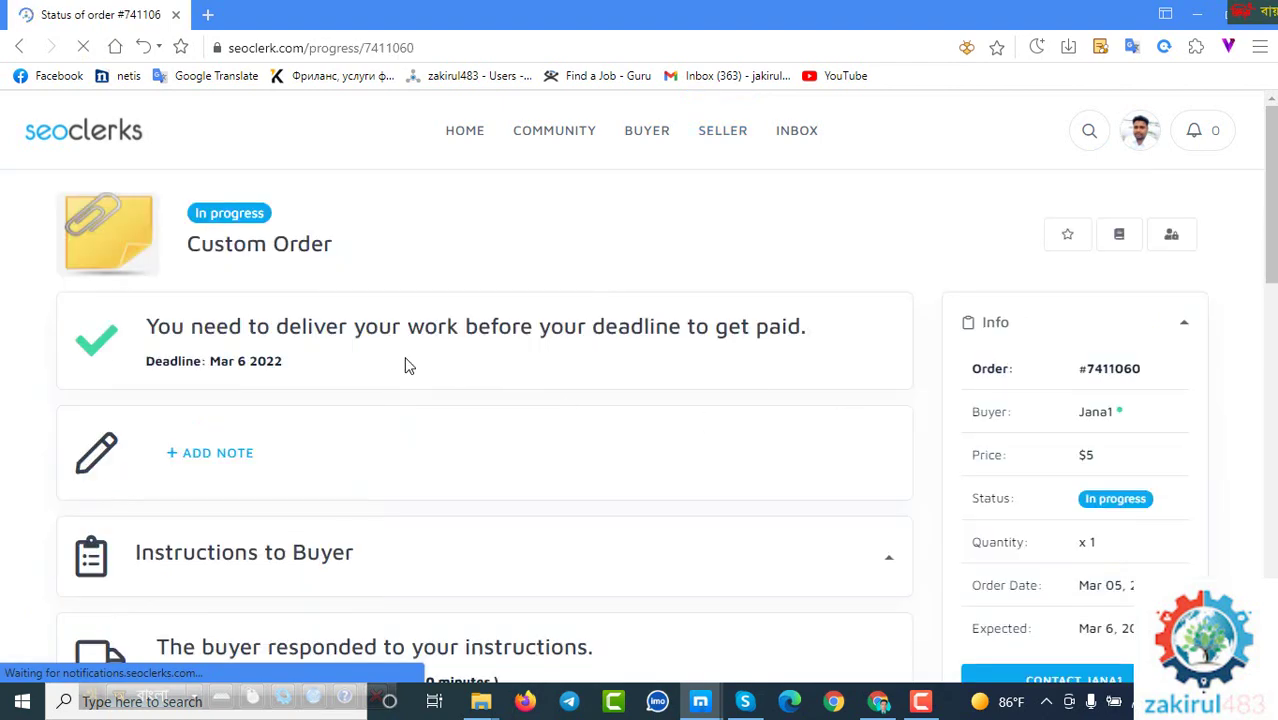
# Examine the order page, including the deadline, the buyer's requirements, the order actions and the cancellation options.
pyautogui.scroll(-1, 1030, 403)
pyautogui.scroll(-1, 644, 391)
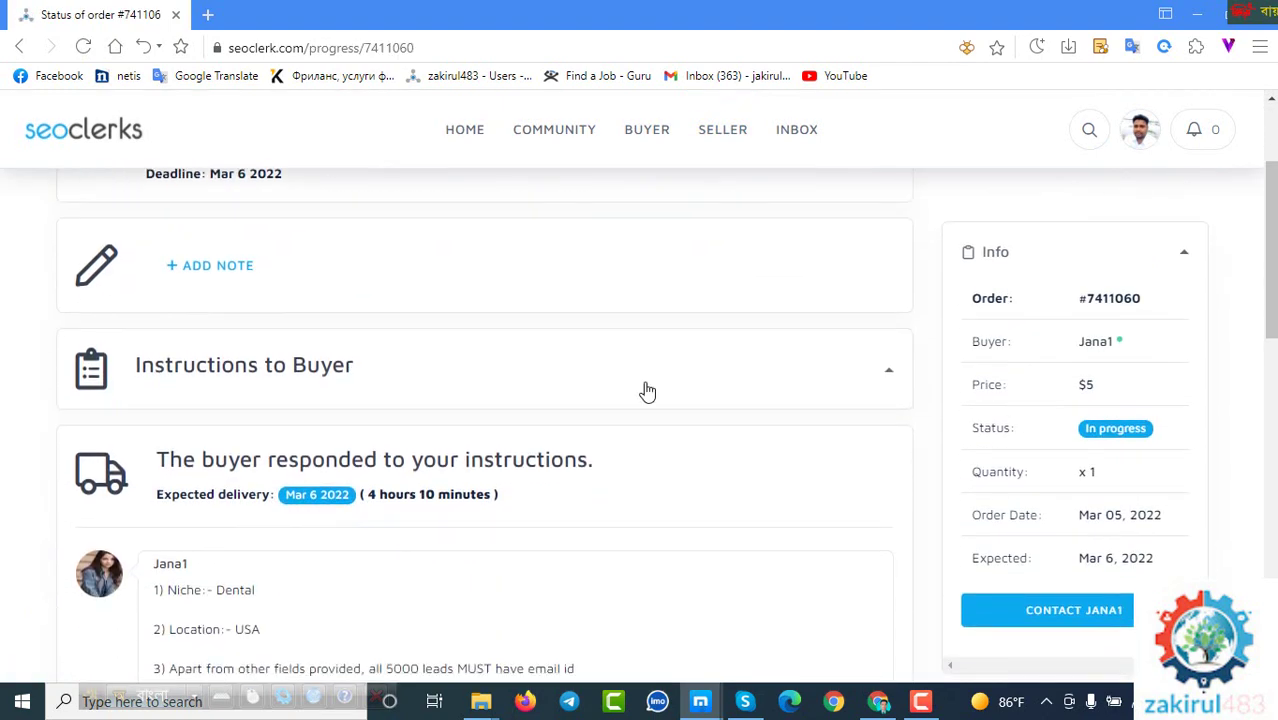
pyautogui.scroll(2, 91, 285)
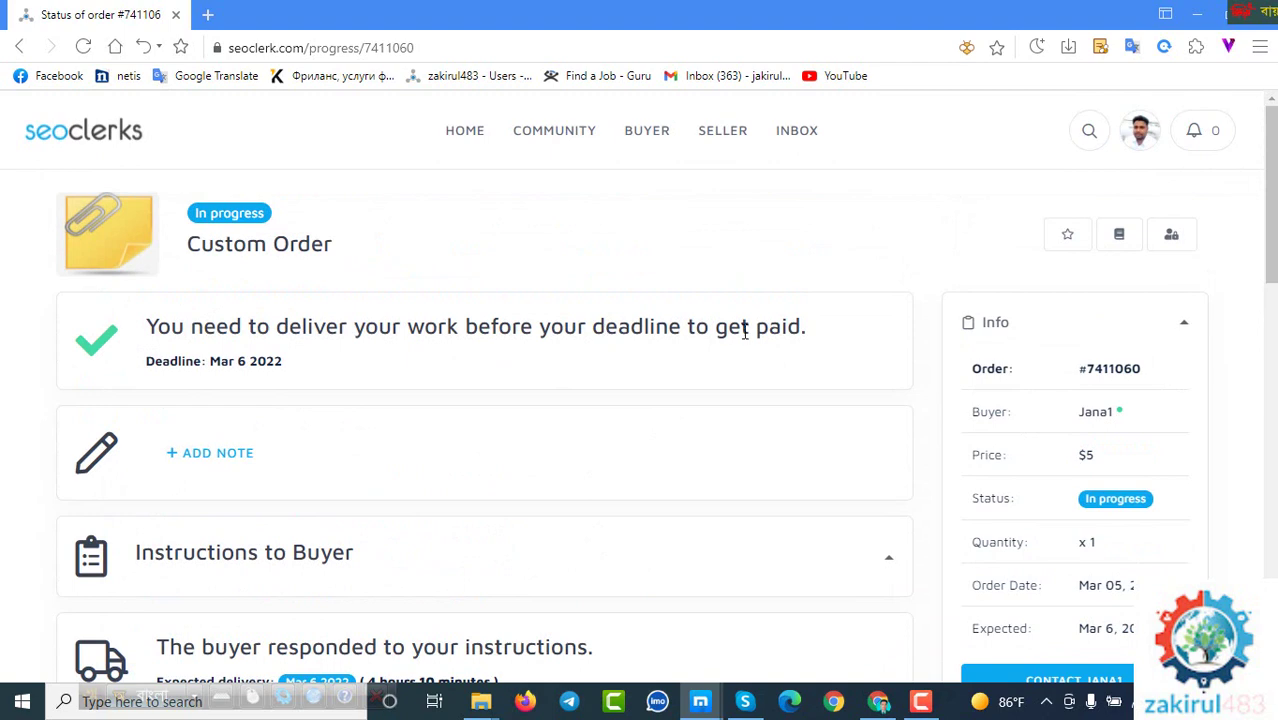
pyautogui.scroll(-2, 743, 334)
pyautogui.scroll(-2, 487, 476)
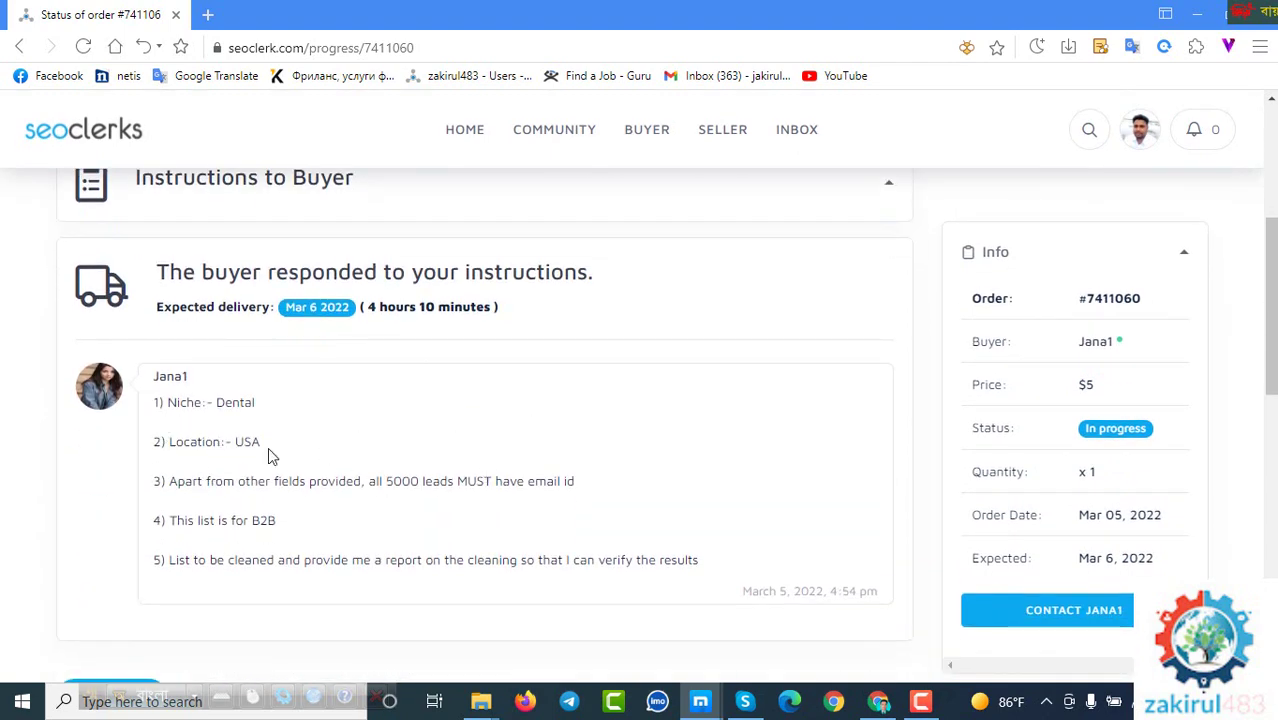
pyautogui.scroll(-2, 731, 476)
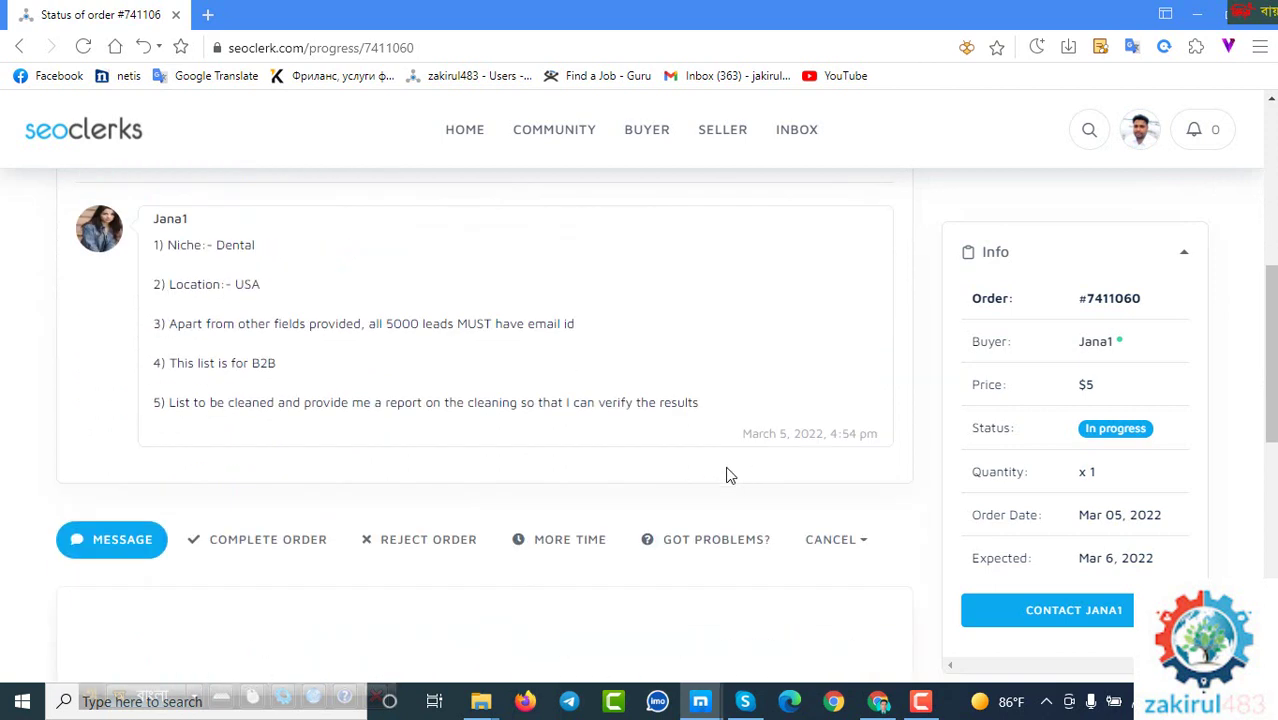
pyautogui.scroll(-1, 727, 475)
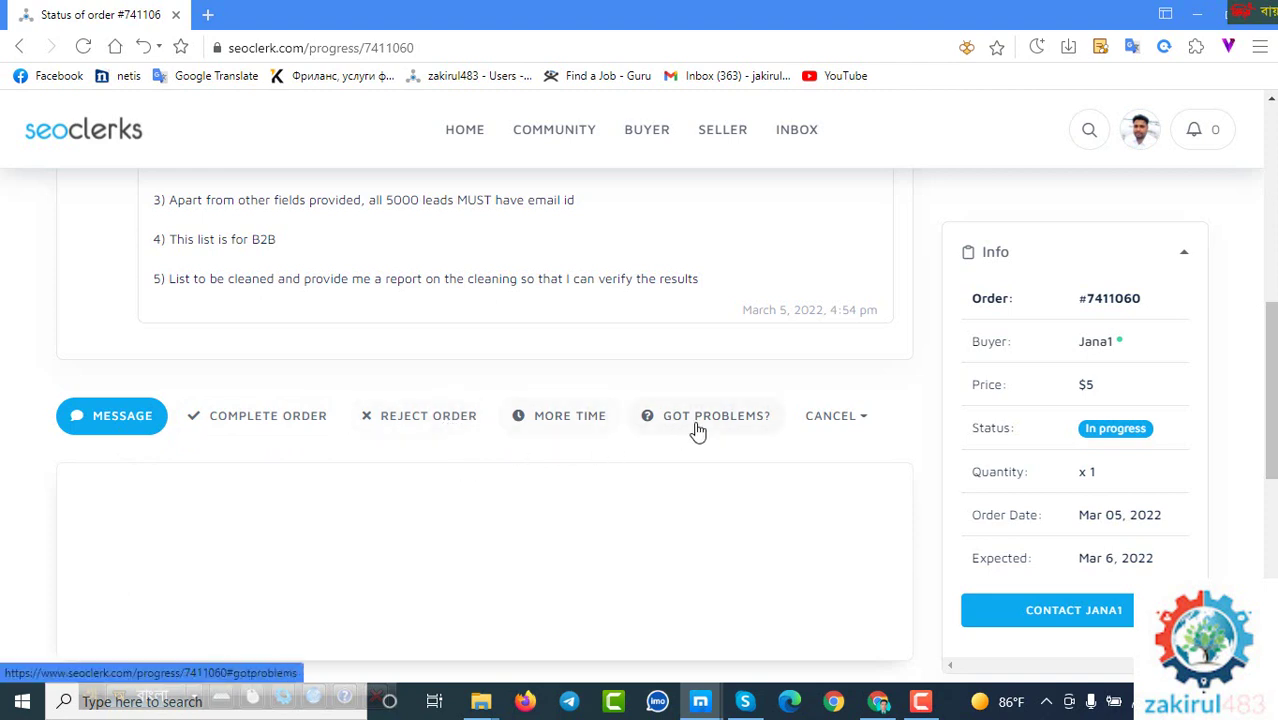
pyautogui.click(857, 422)
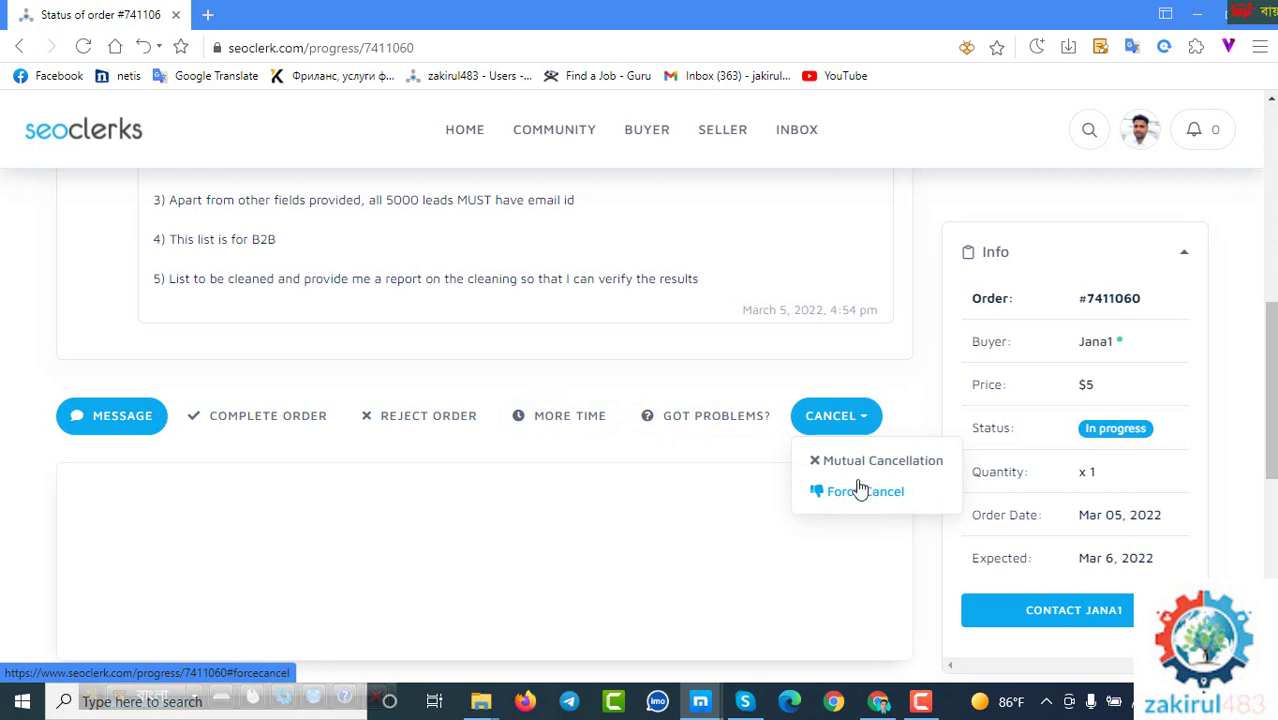
pyautogui.click(596, 503)
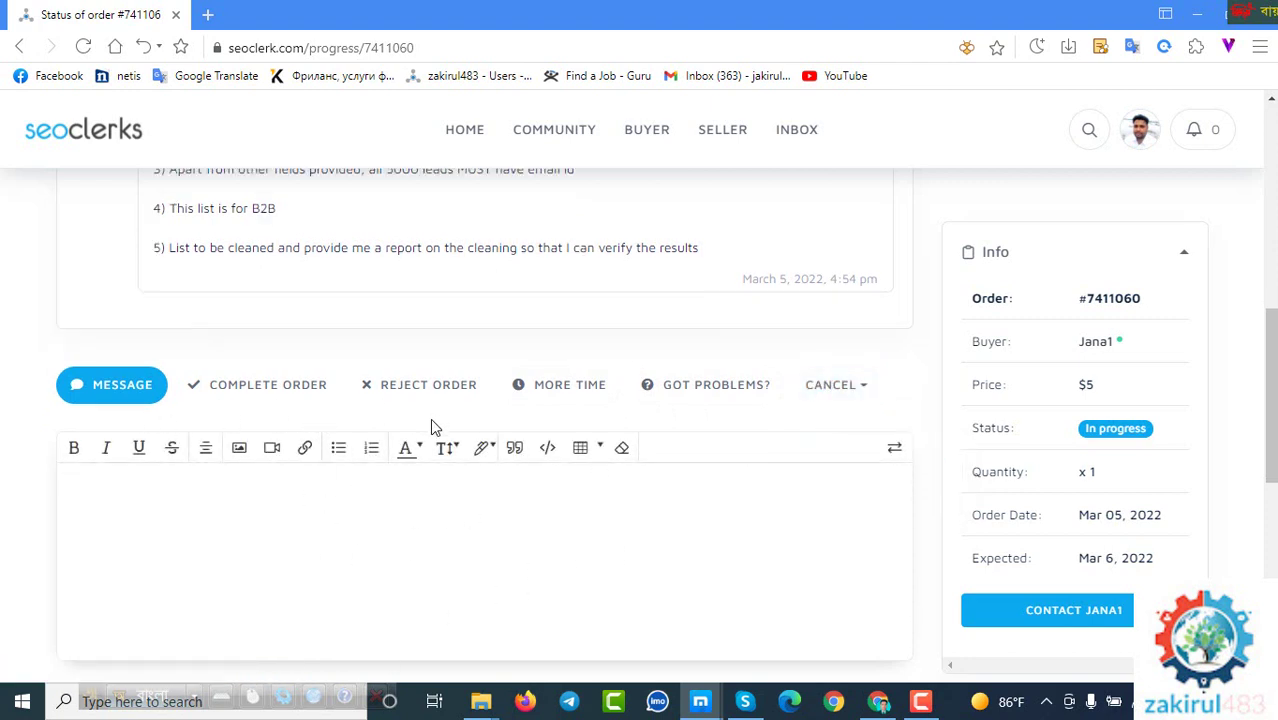
# Choose to complete the order and paste the prepared message, saying the job was done with utmost care, into the Deliver Work editor.
pyautogui.click(277, 395)
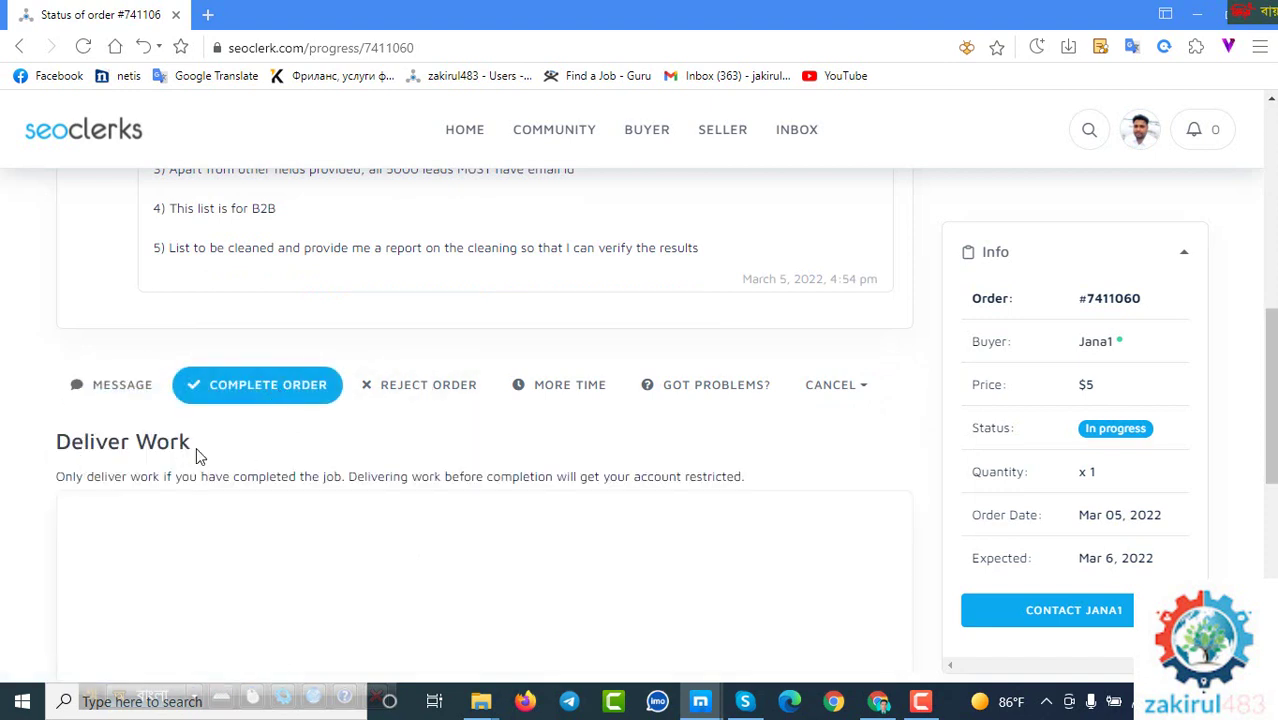
pyautogui.scroll(-1, 365, 422)
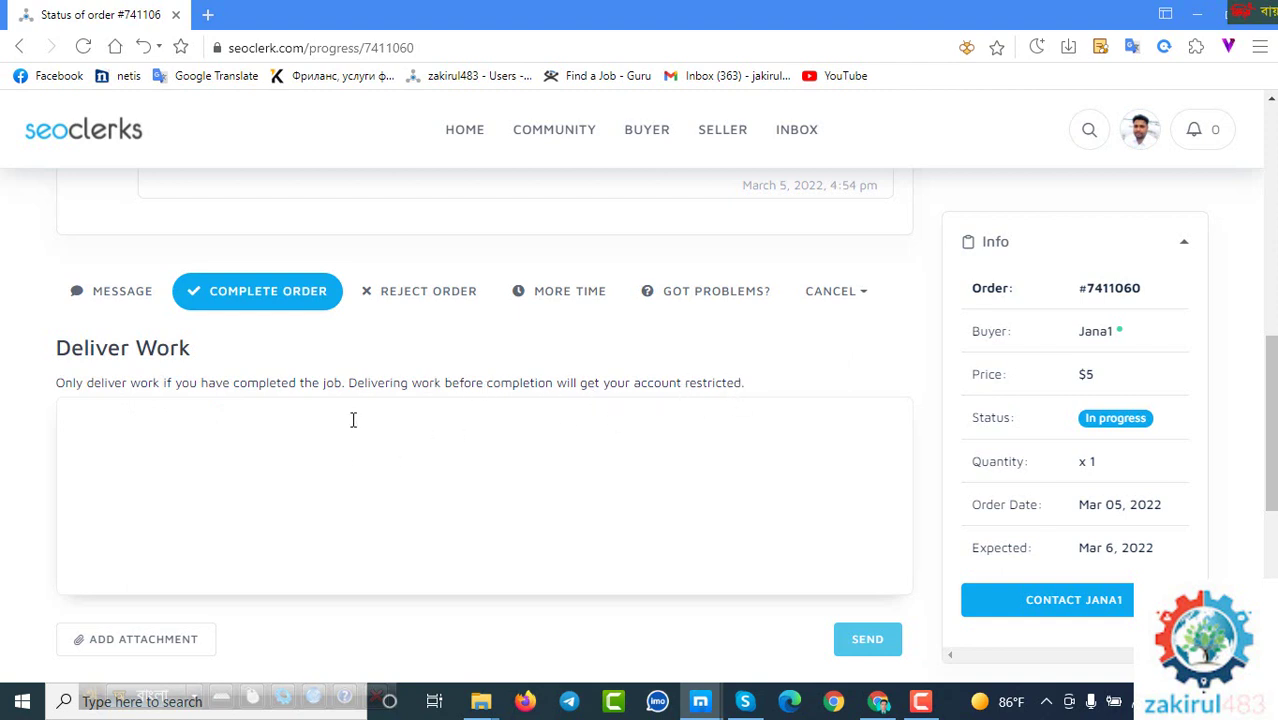
pyautogui.click(269, 467)
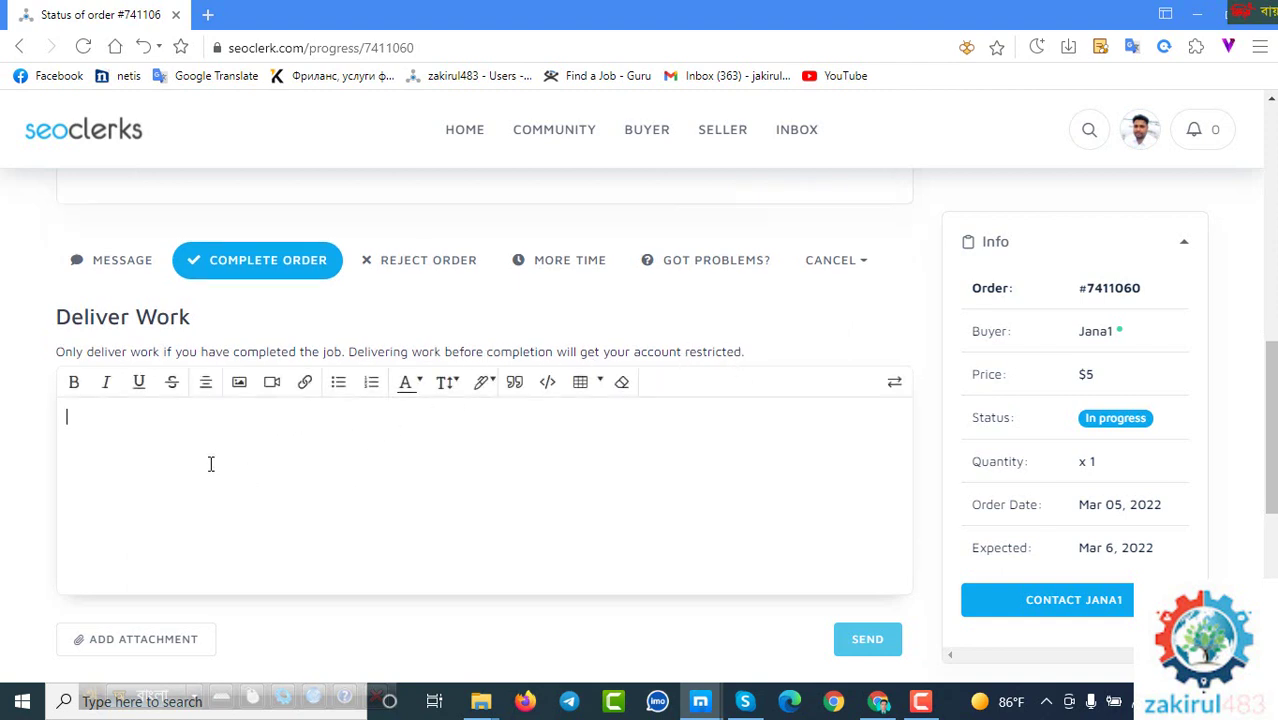
pyautogui.rightClick(209, 462)
pyautogui.click(273, 286)
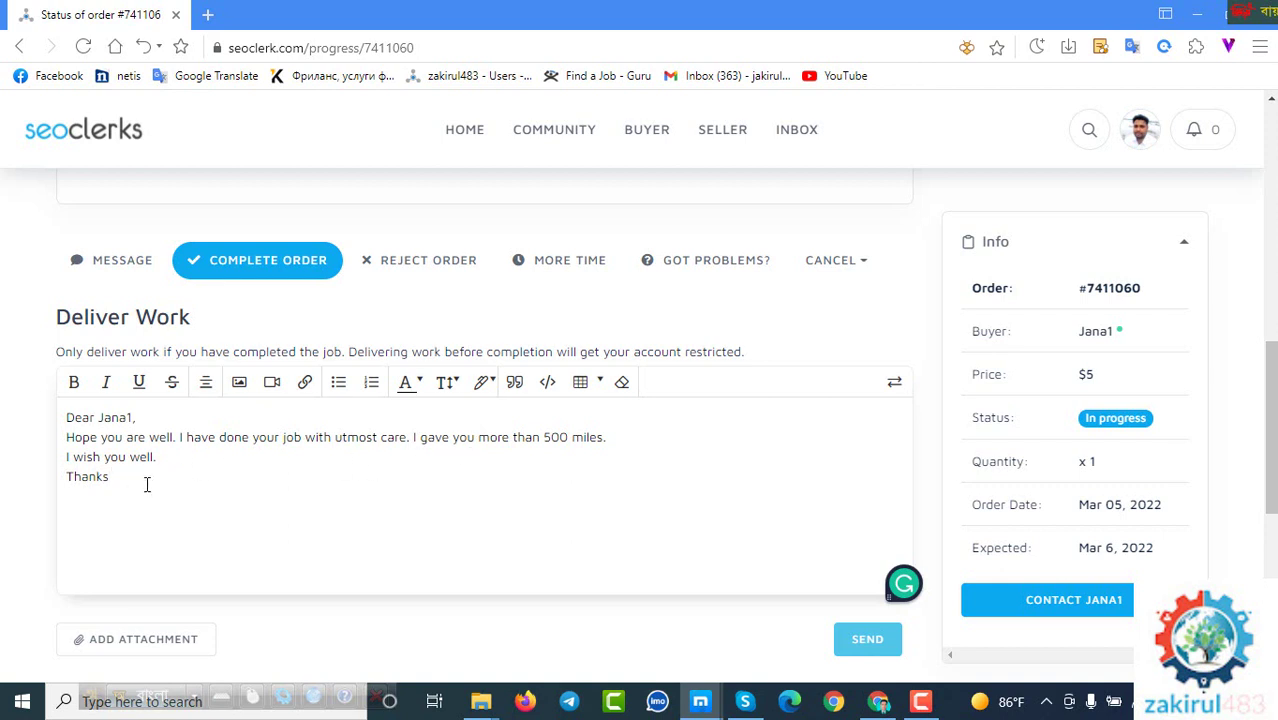
# Read through the delivery message in the Deliver Work editor.
pyautogui.tripleClick(123, 437)
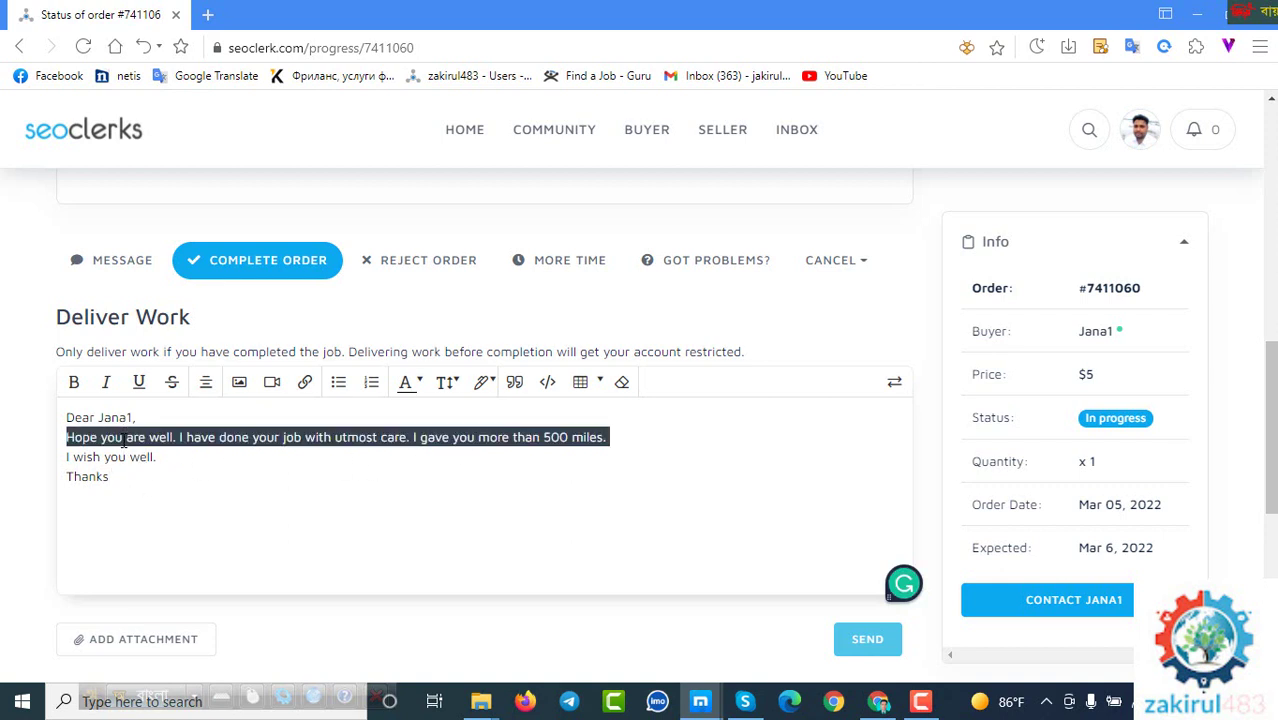
pyautogui.click(252, 462)
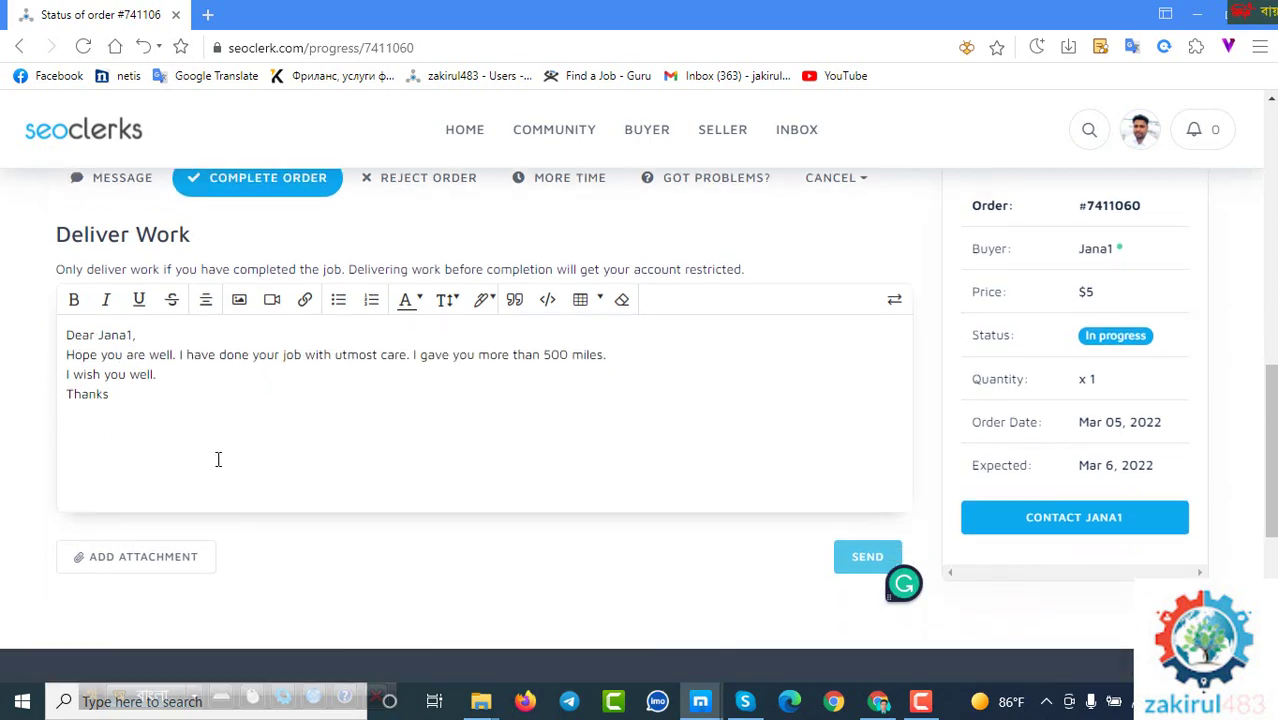
pyautogui.scroll(-2, 217, 456)
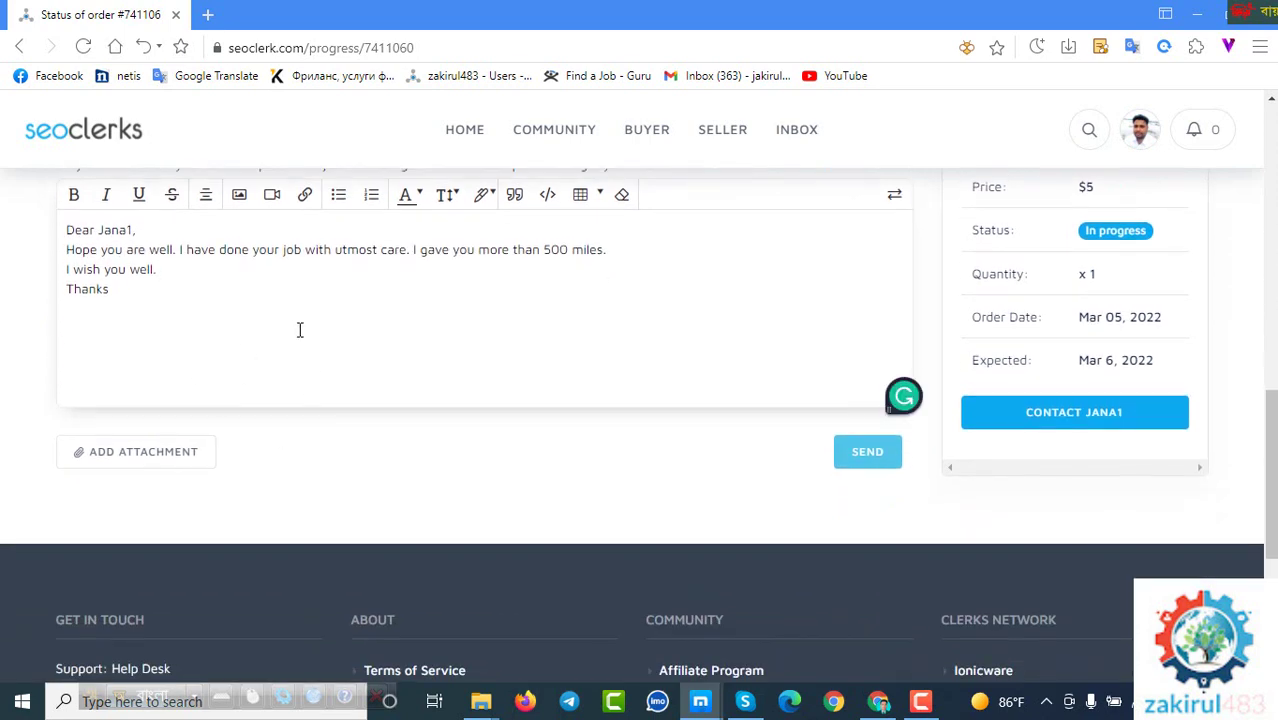
pyautogui.scroll(2, 503, 290)
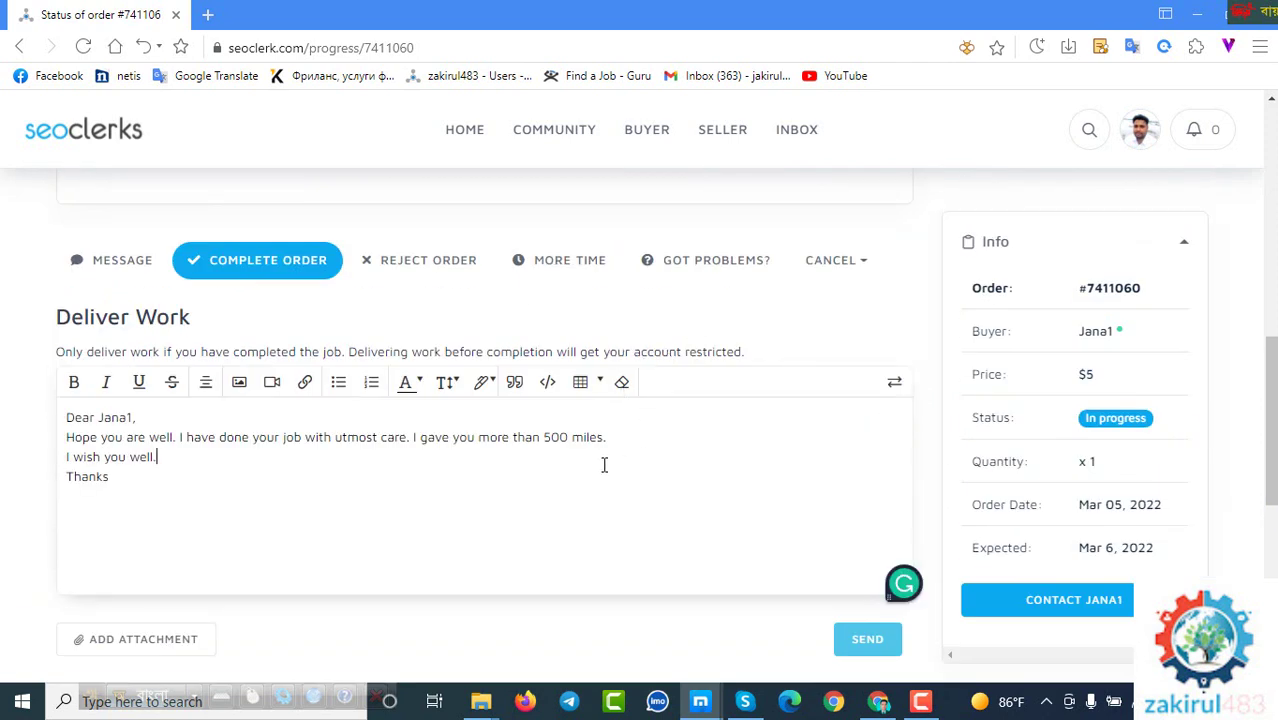
pyautogui.scroll(1, 560, 465)
pyautogui.scroll(-2, 556, 462)
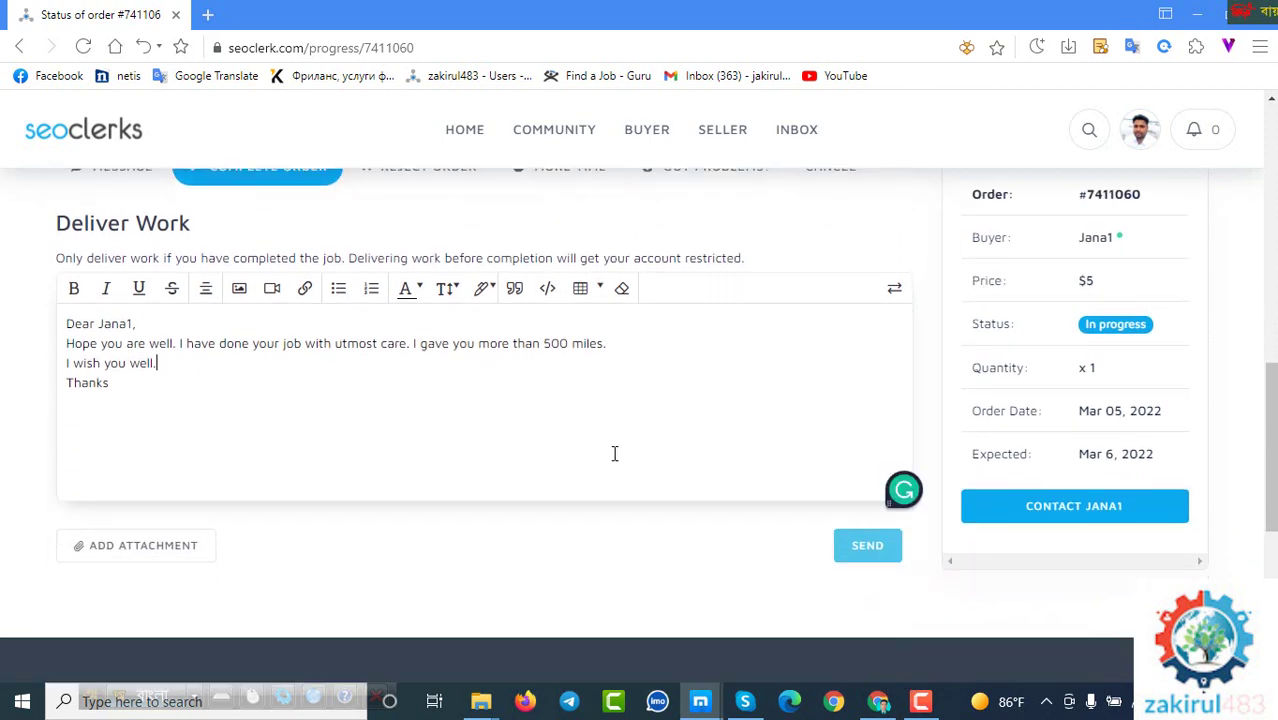
# Start adding an attachment to the delivery and select 5k USA Dental Email in New folder (6) on the Desktop.
pyautogui.click(138, 548)
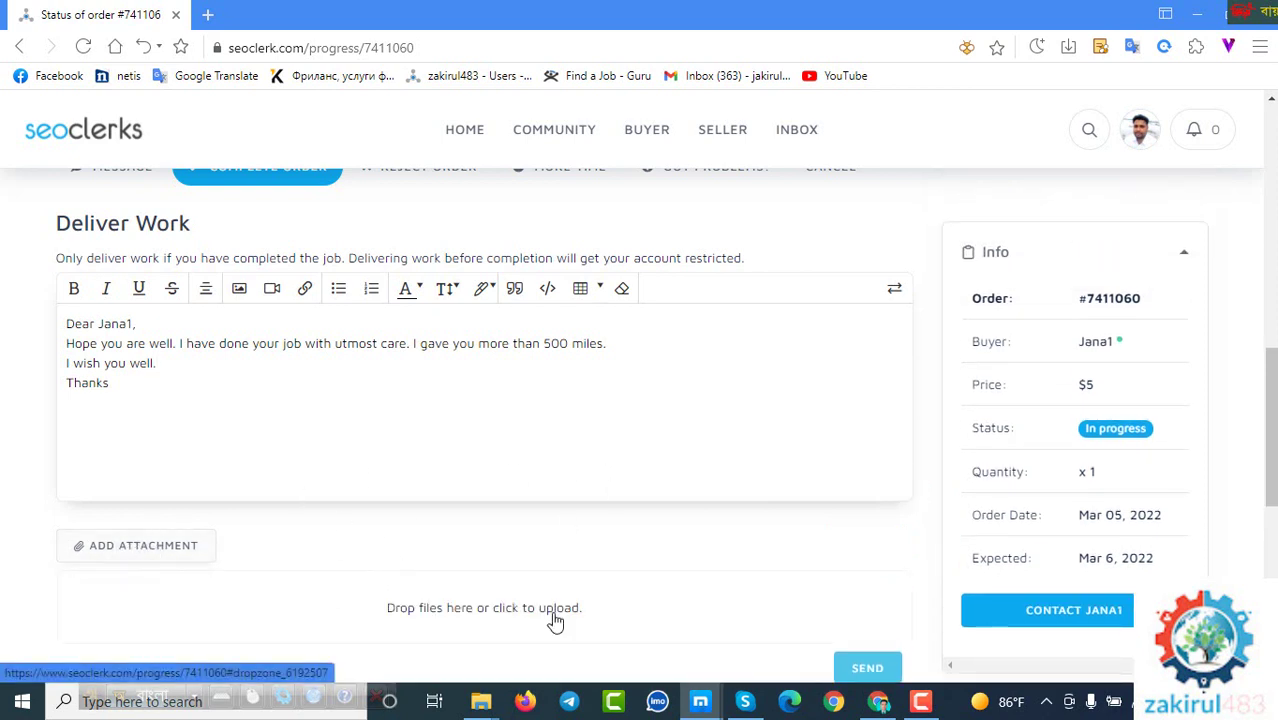
pyautogui.scroll(-1, 620, 470)
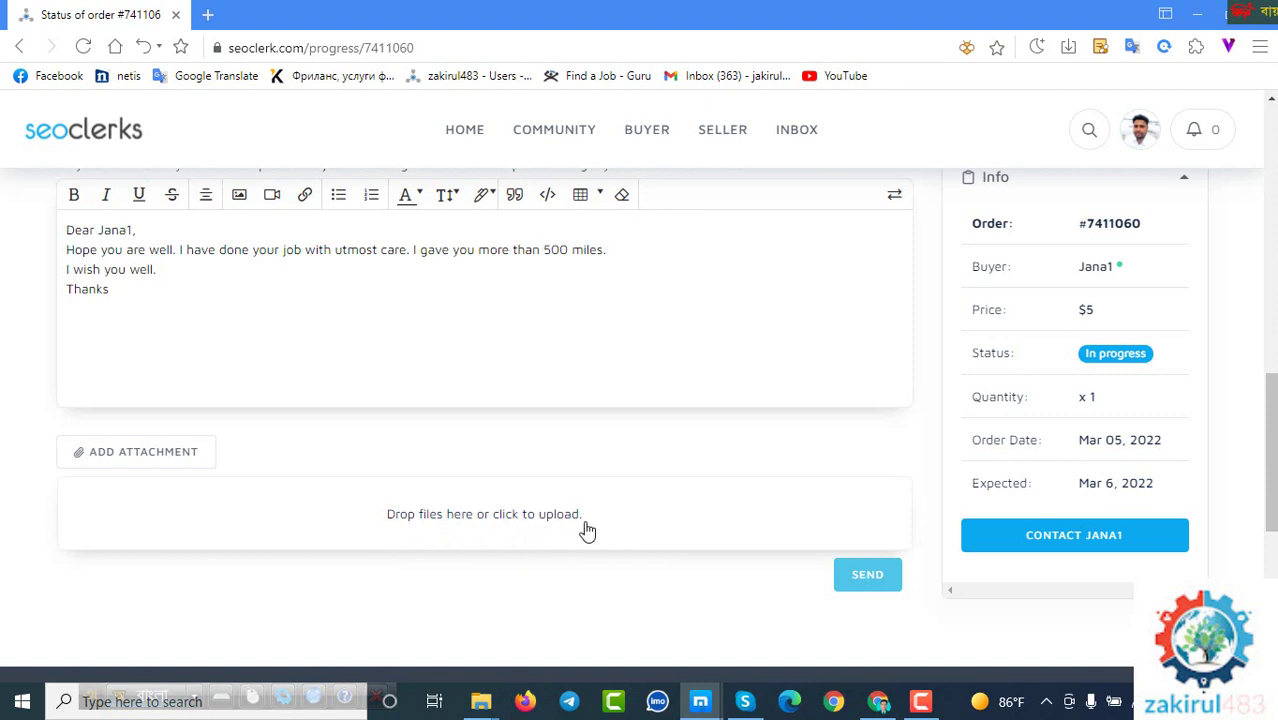
pyautogui.click(507, 525)
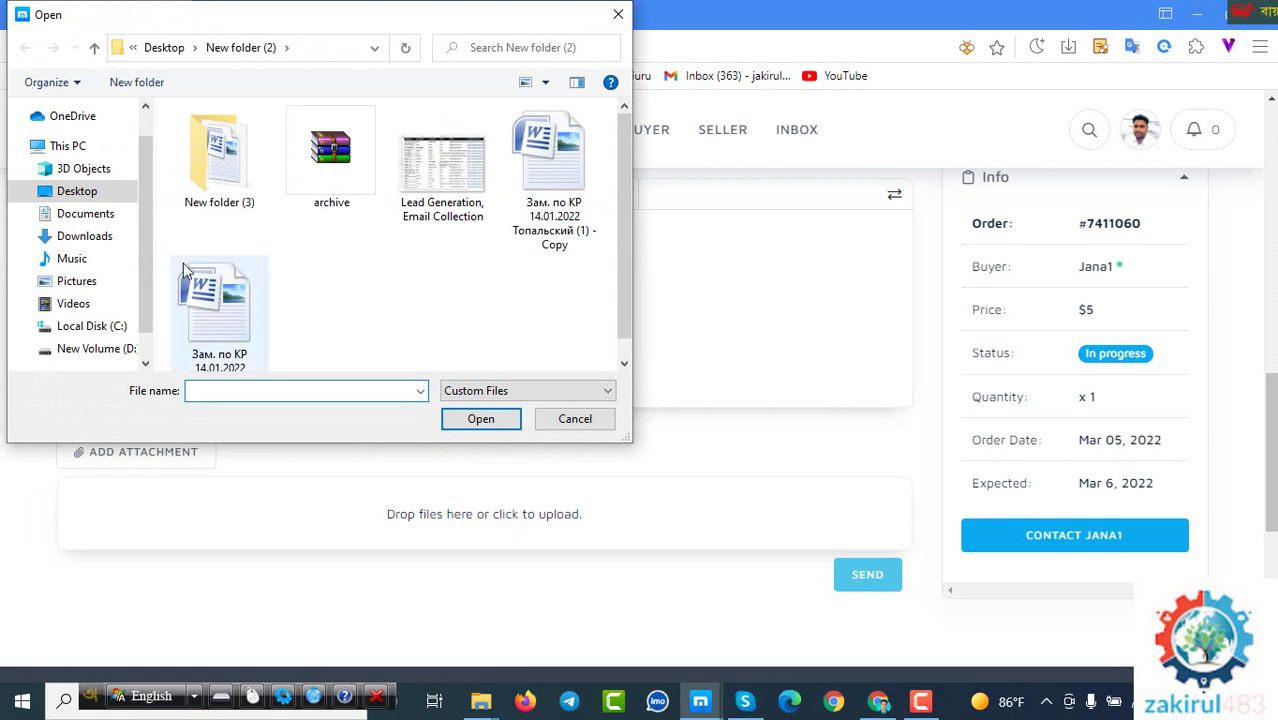
pyautogui.click(82, 193)
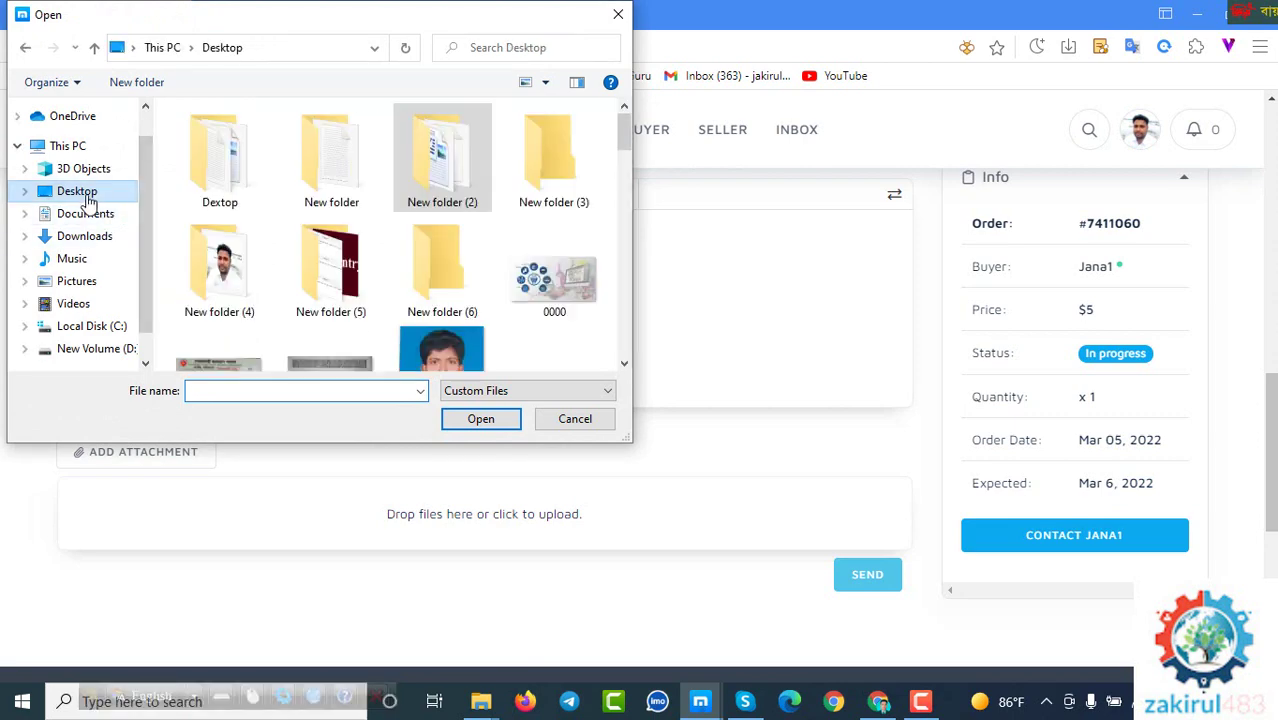
pyautogui.doubleClick(450, 288)
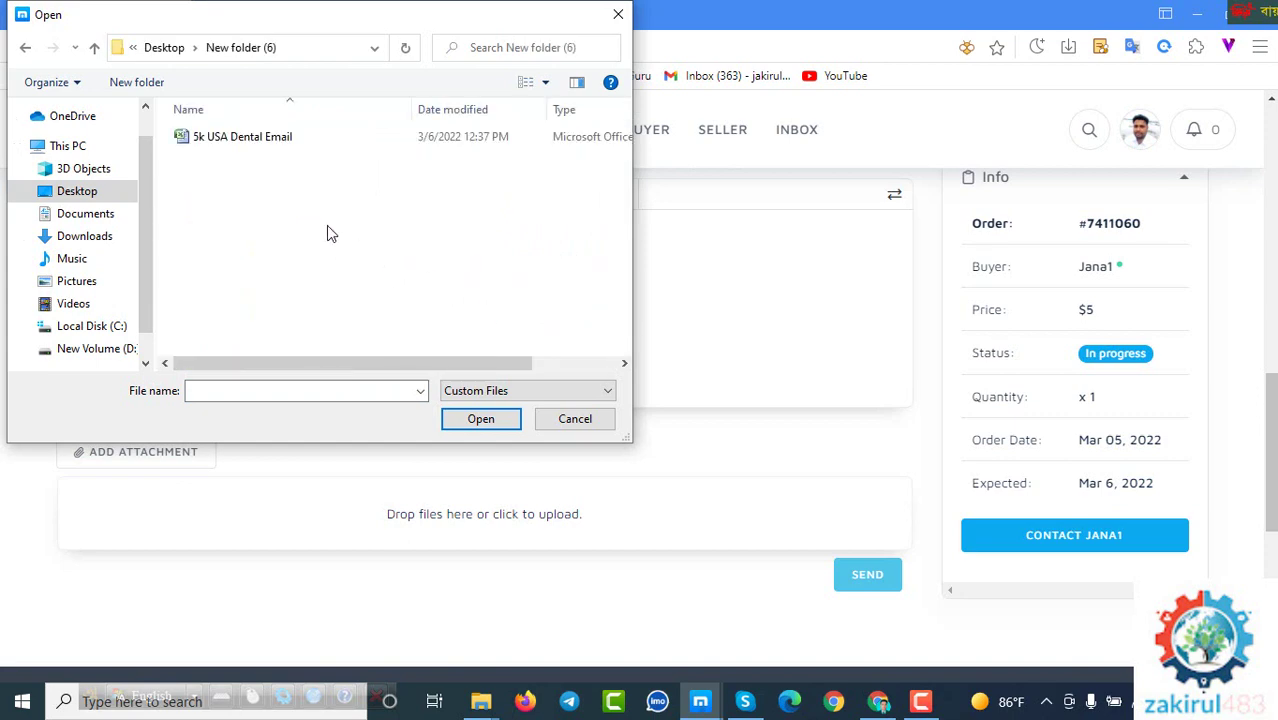
pyautogui.click(260, 140)
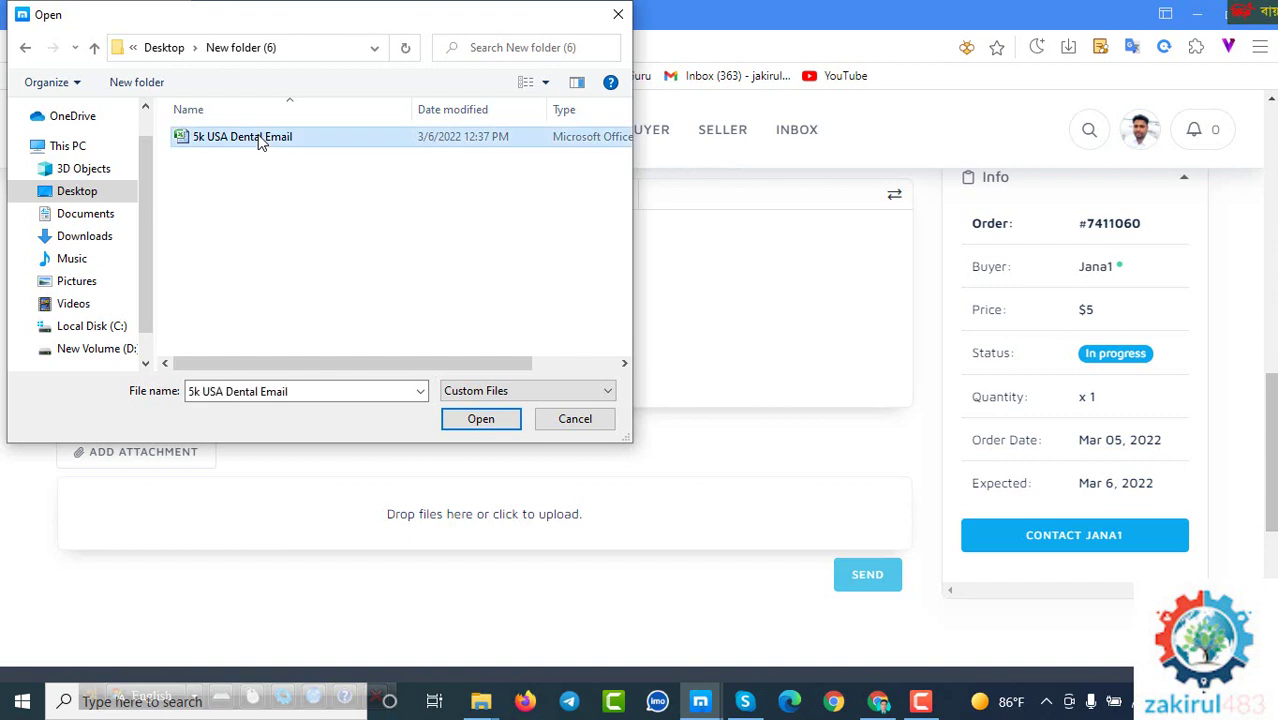
# Open the 5k USA Dental Email workbook in Excel, look through its email list, and close it.
pyautogui.rightClick(260, 142)
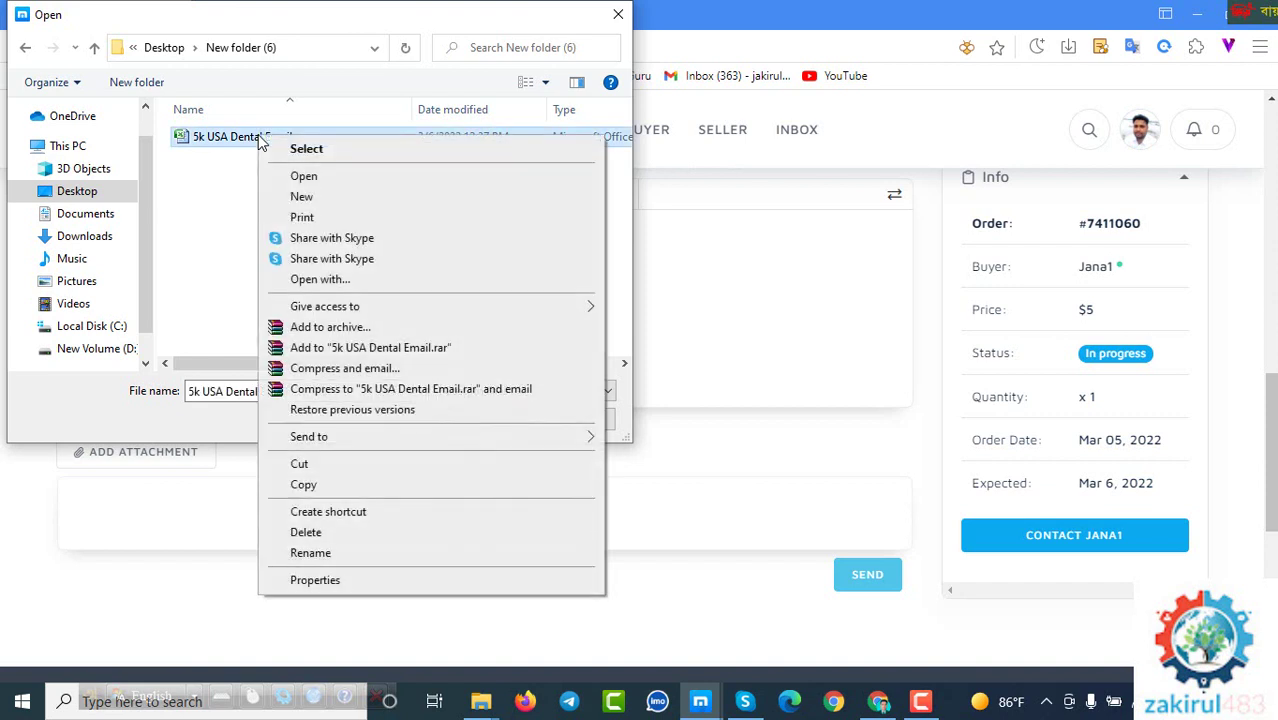
pyautogui.click(330, 178)
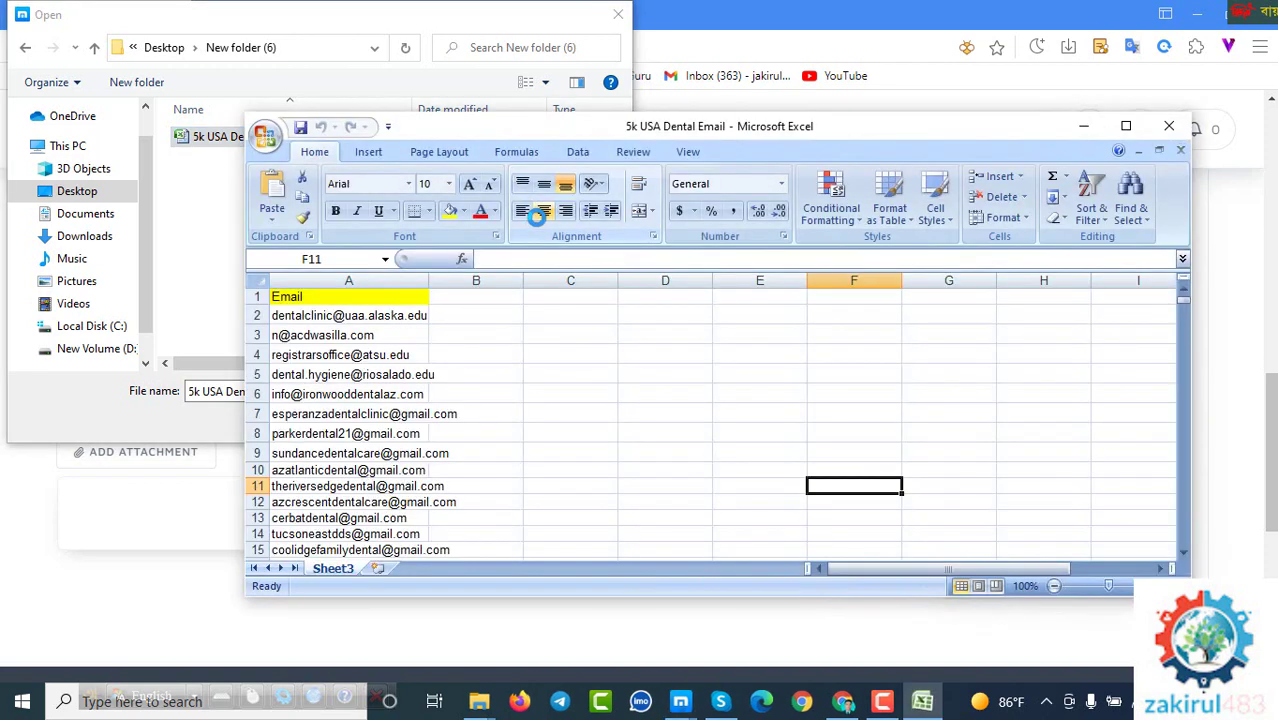
pyautogui.click(1124, 130)
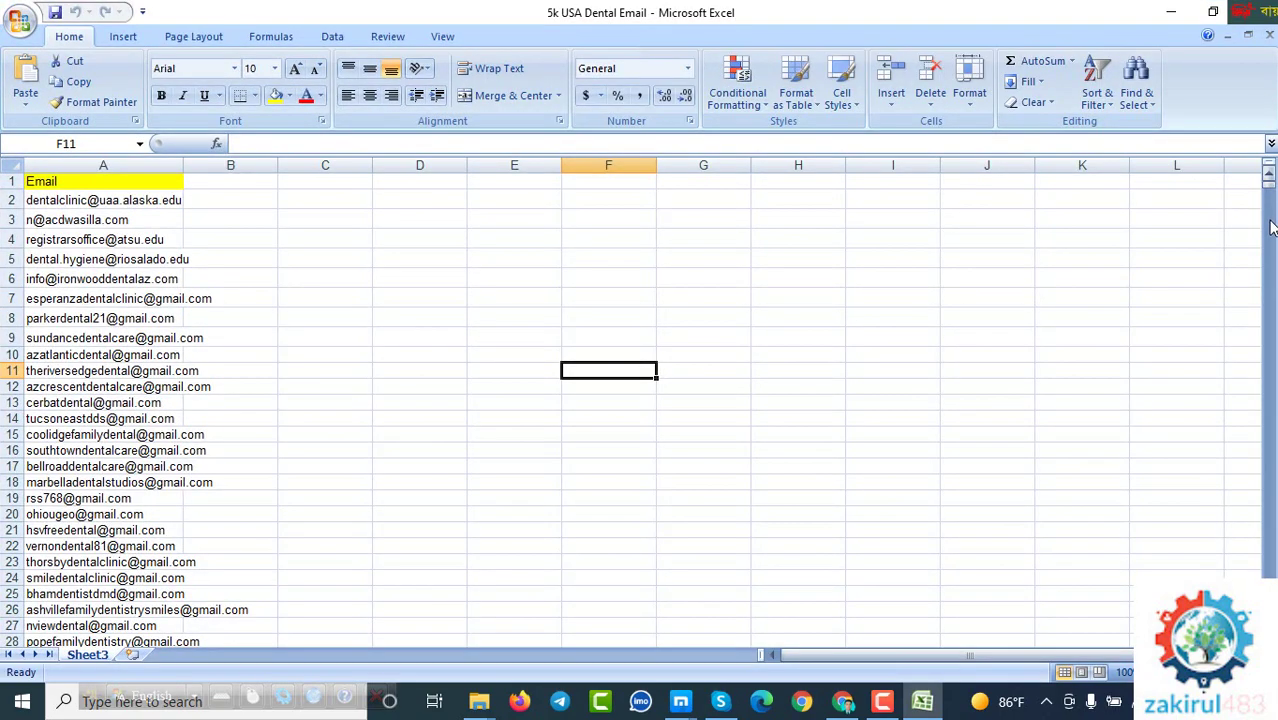
pyautogui.moveTo(1273, 190); pyautogui.dragTo(1270, 196)
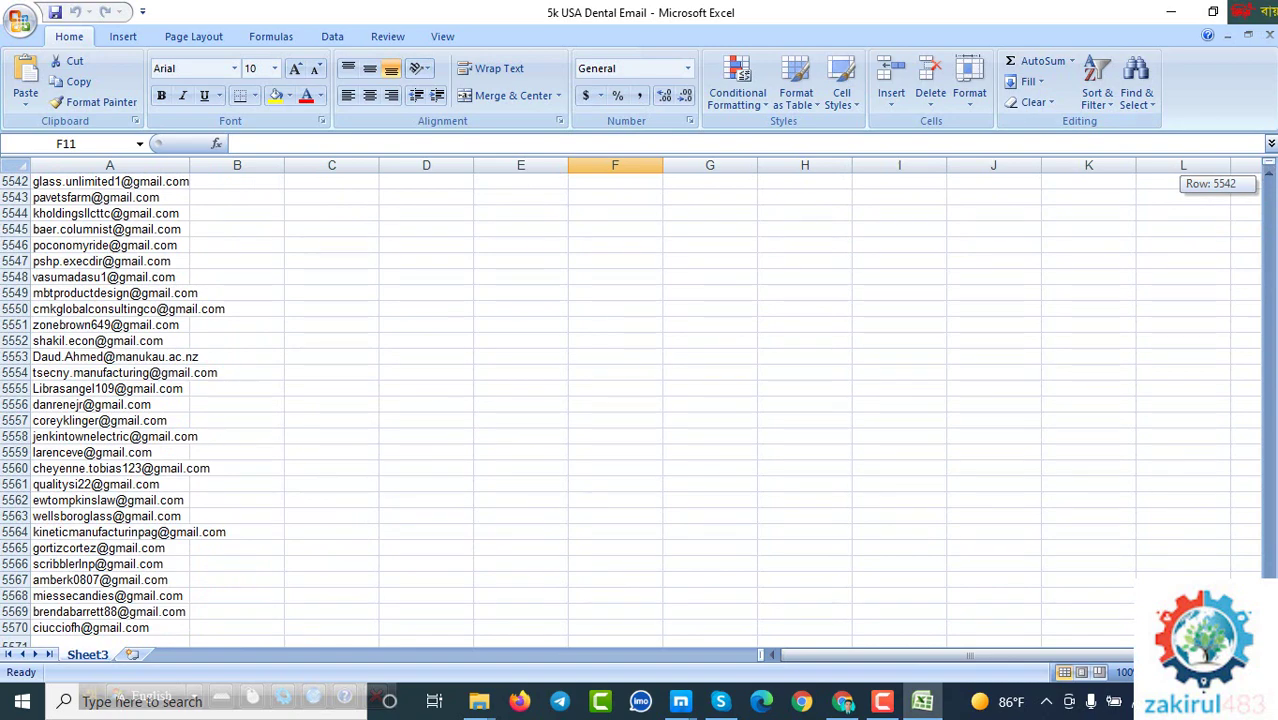
pyautogui.moveTo(1270, 196); pyautogui.dragTo(1229, 250)
pyautogui.click(1213, 12)
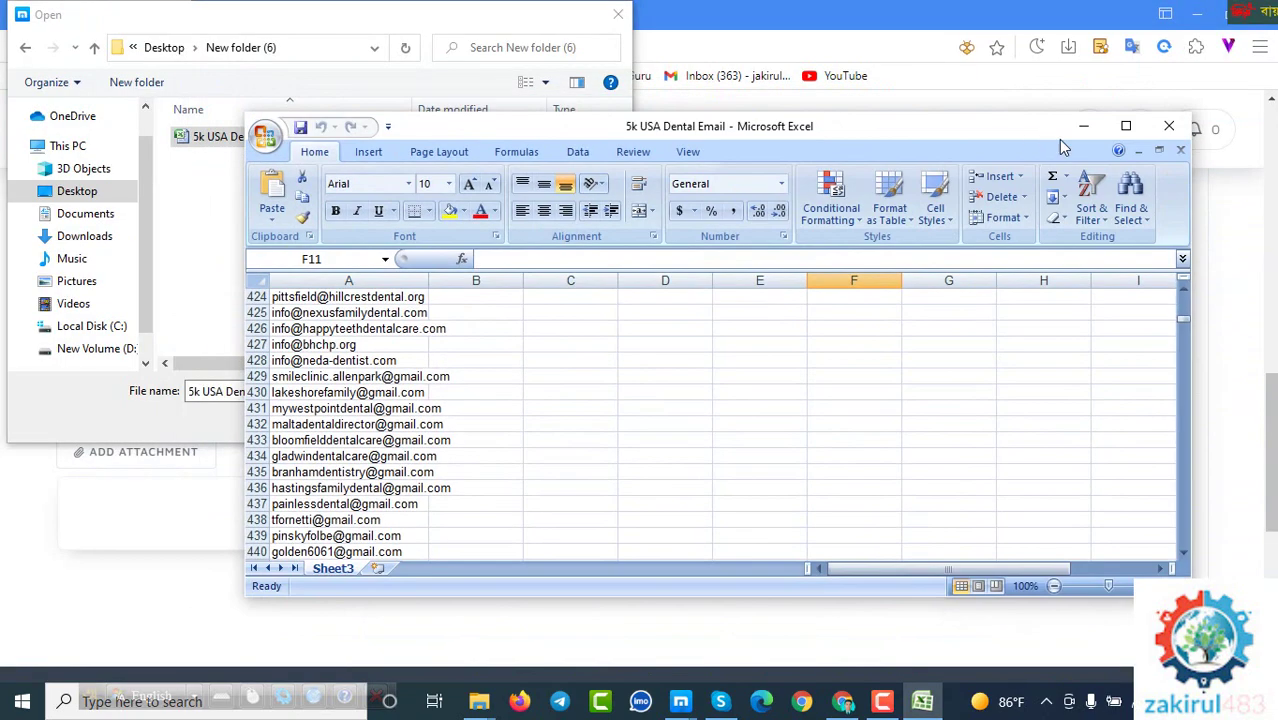
pyautogui.click(1169, 126)
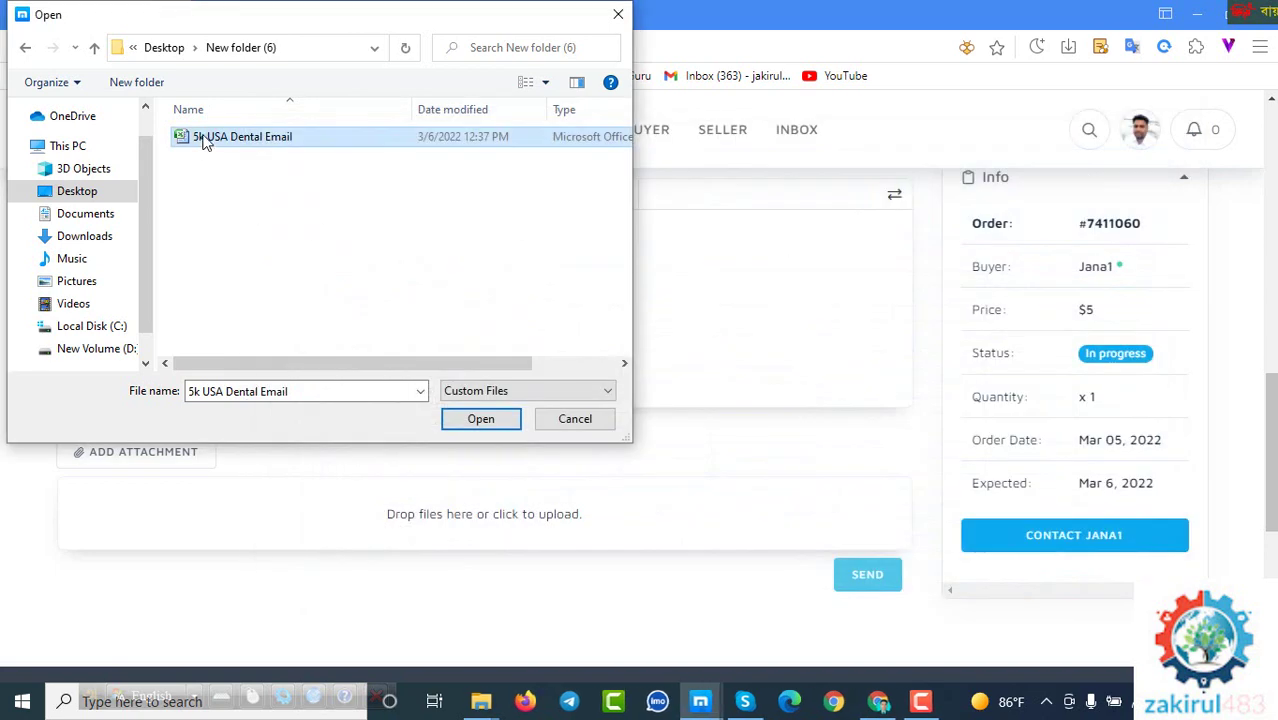
# Attach the 5k USA Dental Email file to the delivery.
pyautogui.click(208, 136)
pyautogui.click(266, 164)
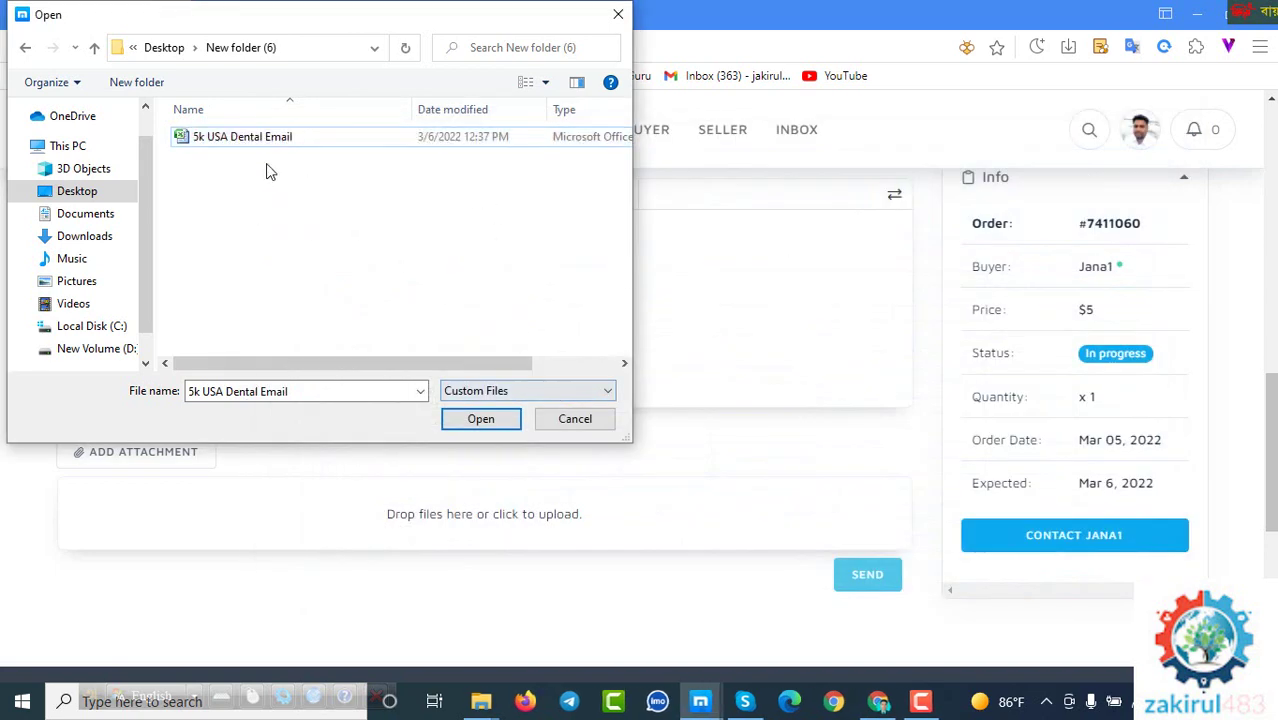
pyautogui.click(240, 140)
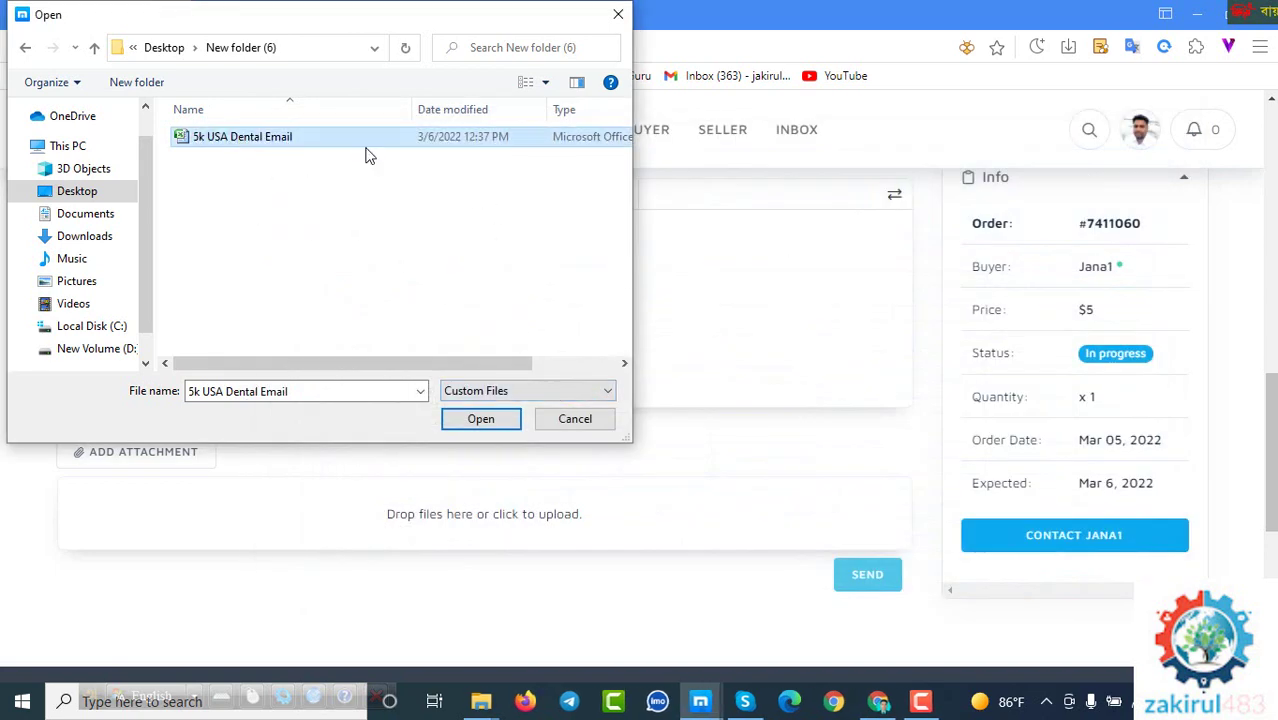
pyautogui.click(478, 421)
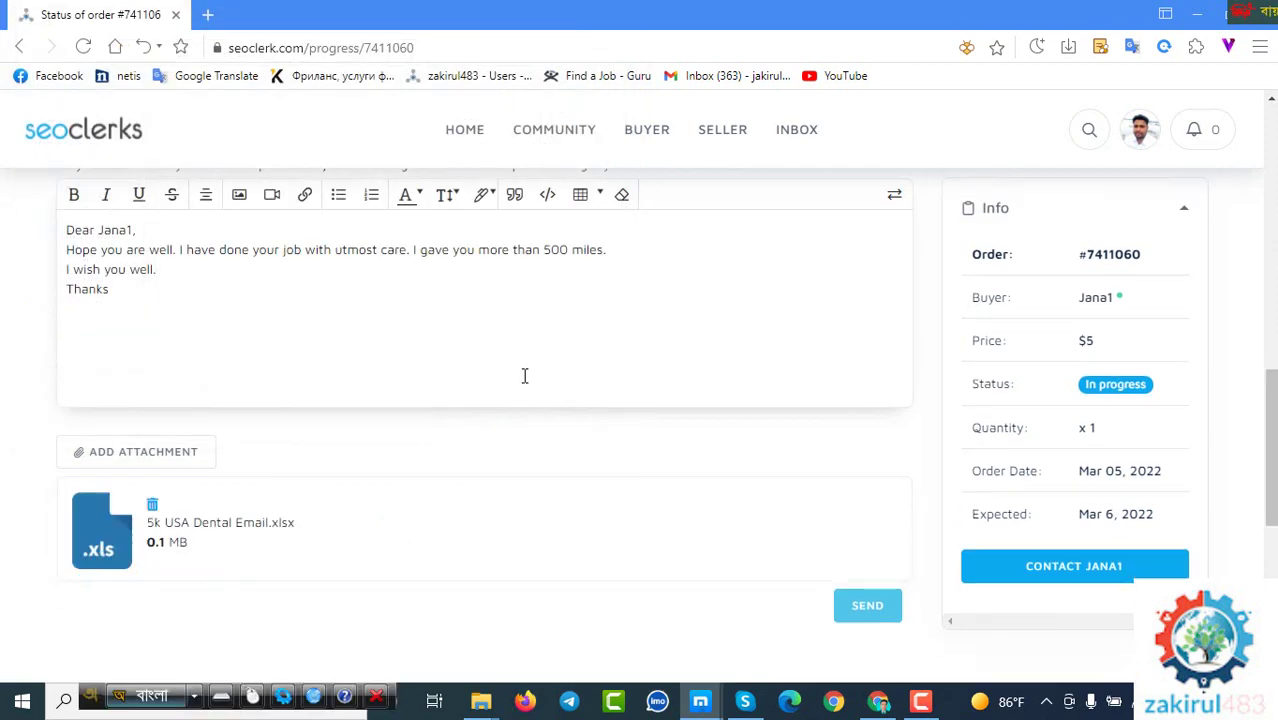
# Check the delivery message and the attached 5k USA Dental Email file, and send the delivery to the buyer.
pyautogui.scroll(-1, 480, 400)
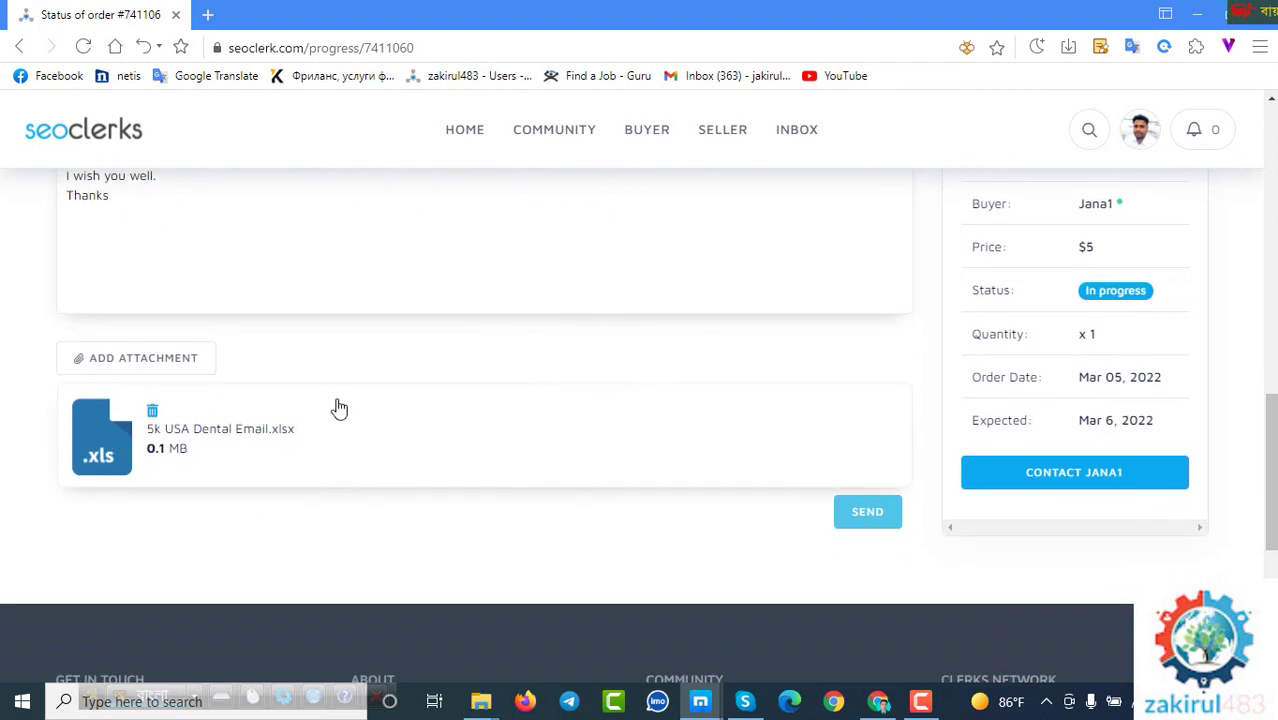
pyautogui.scroll(1, 338, 405)
pyautogui.scroll(2, 334, 328)
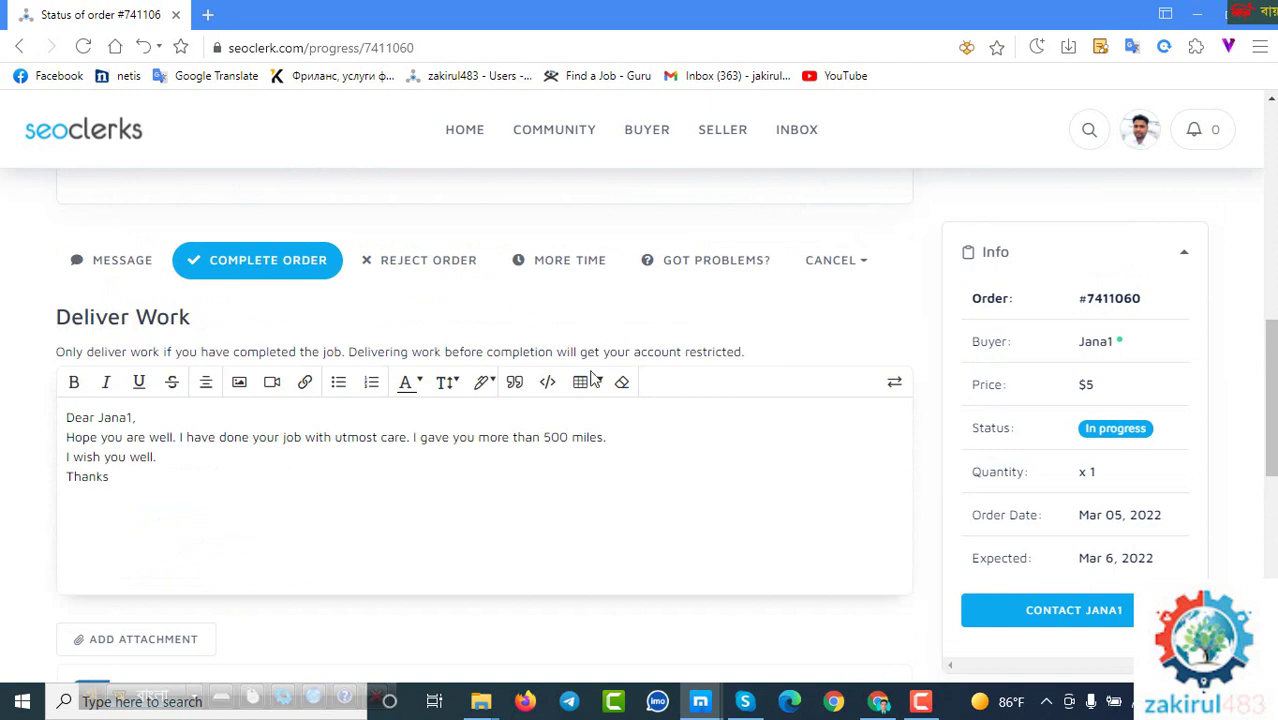
pyautogui.scroll(-2, 518, 347)
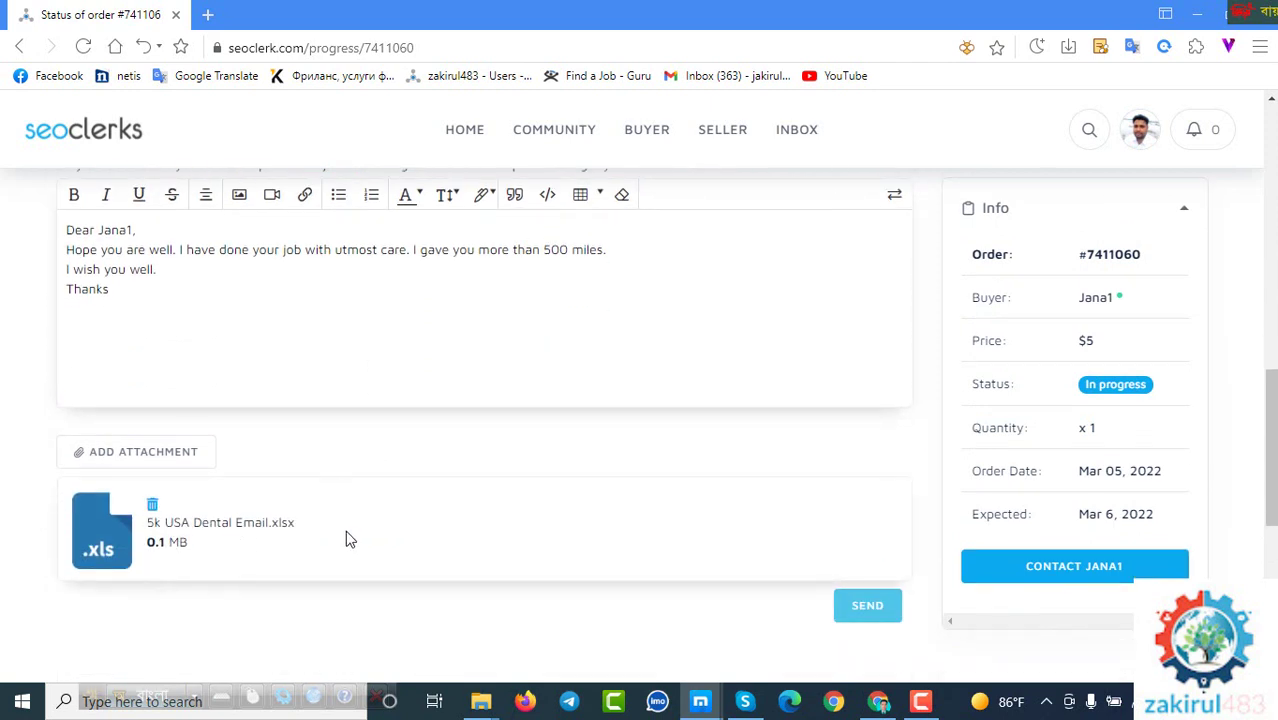
pyautogui.scroll(-1, 488, 492)
pyautogui.scroll(-1, 488, 492)
pyautogui.click(860, 518)
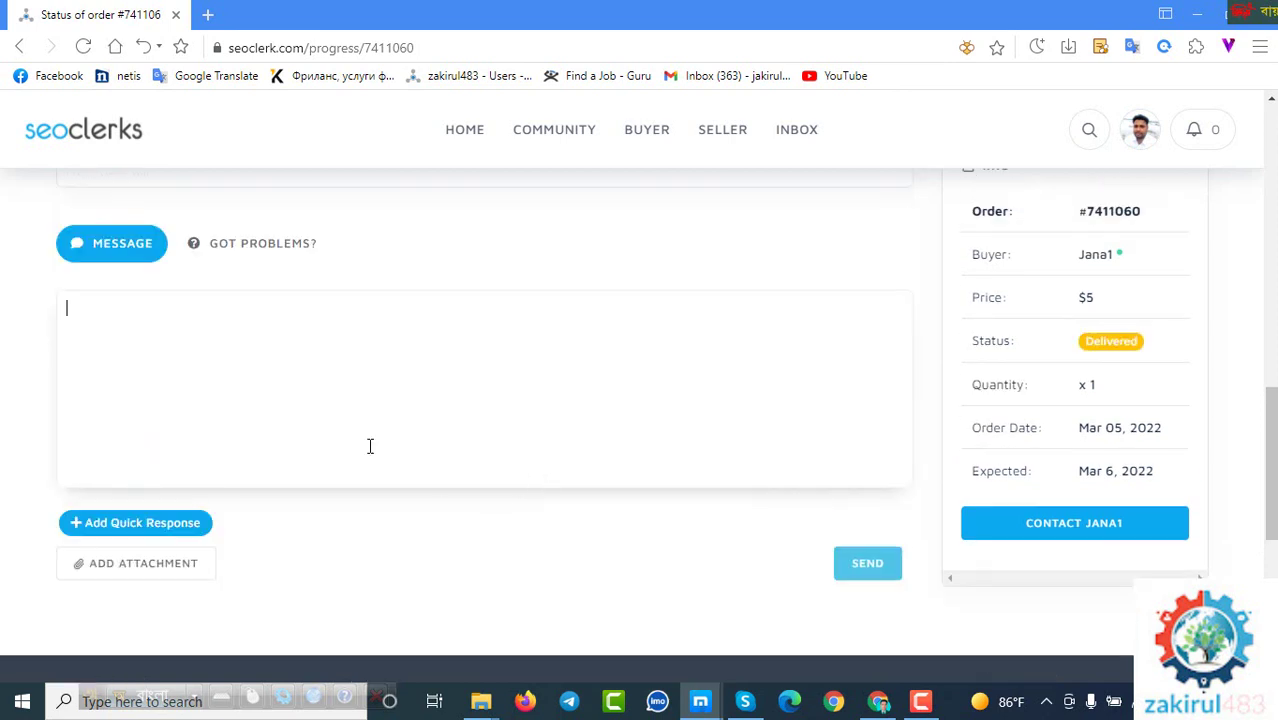
# Review the order page, examining the posted delivery message, its attached file, the order status and the buyer's instructions.
pyautogui.scroll(3, 604, 397)
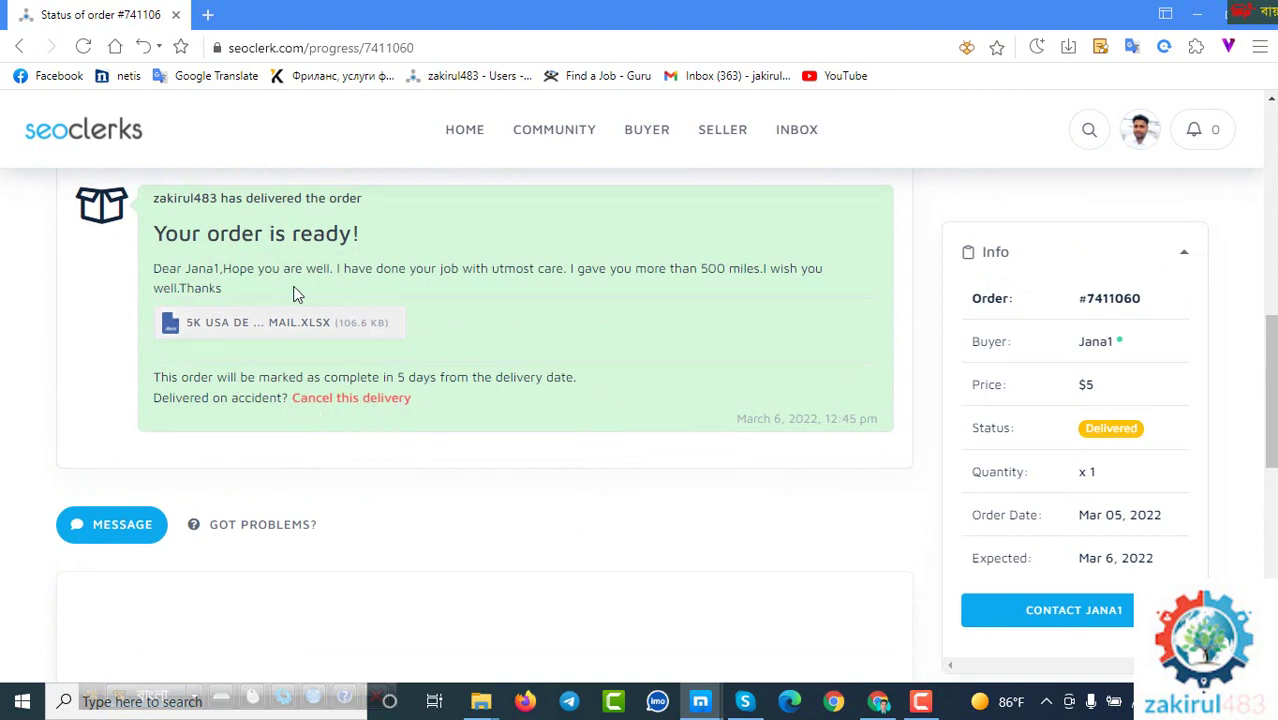
pyautogui.scroll(1, 326, 266)
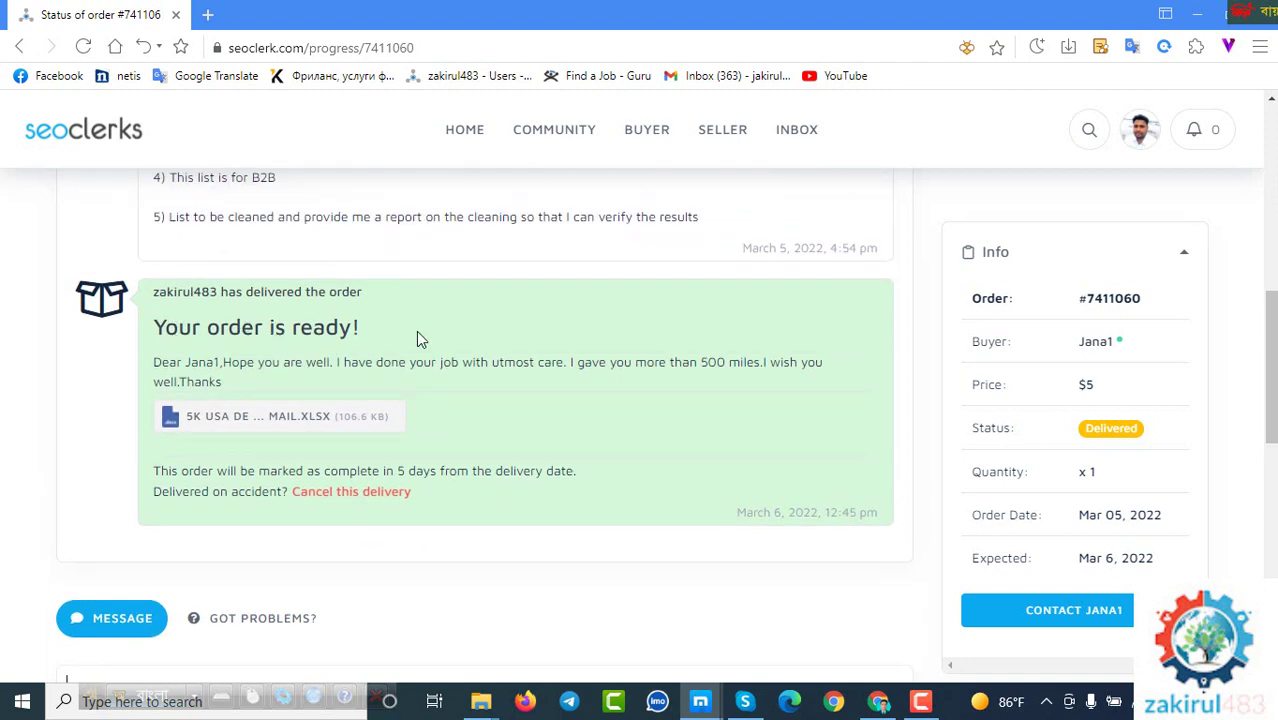
pyautogui.scroll(-3, 447, 320)
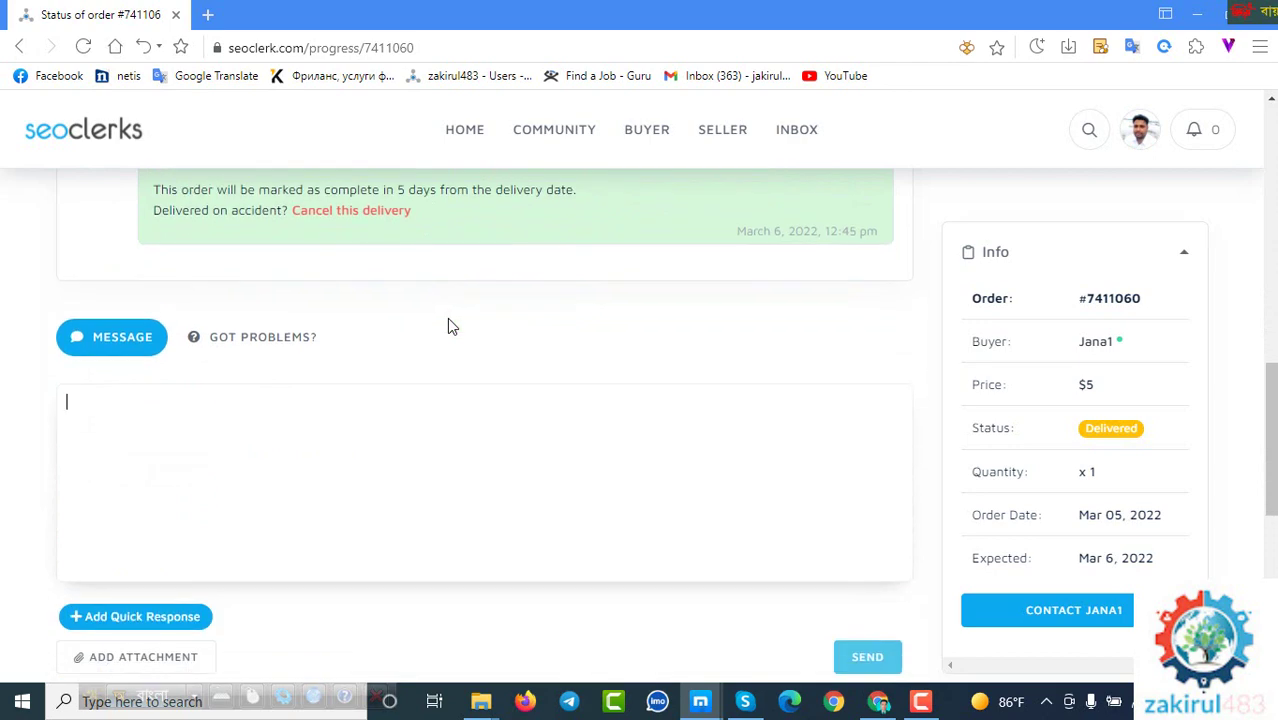
pyautogui.scroll(-1, 447, 320)
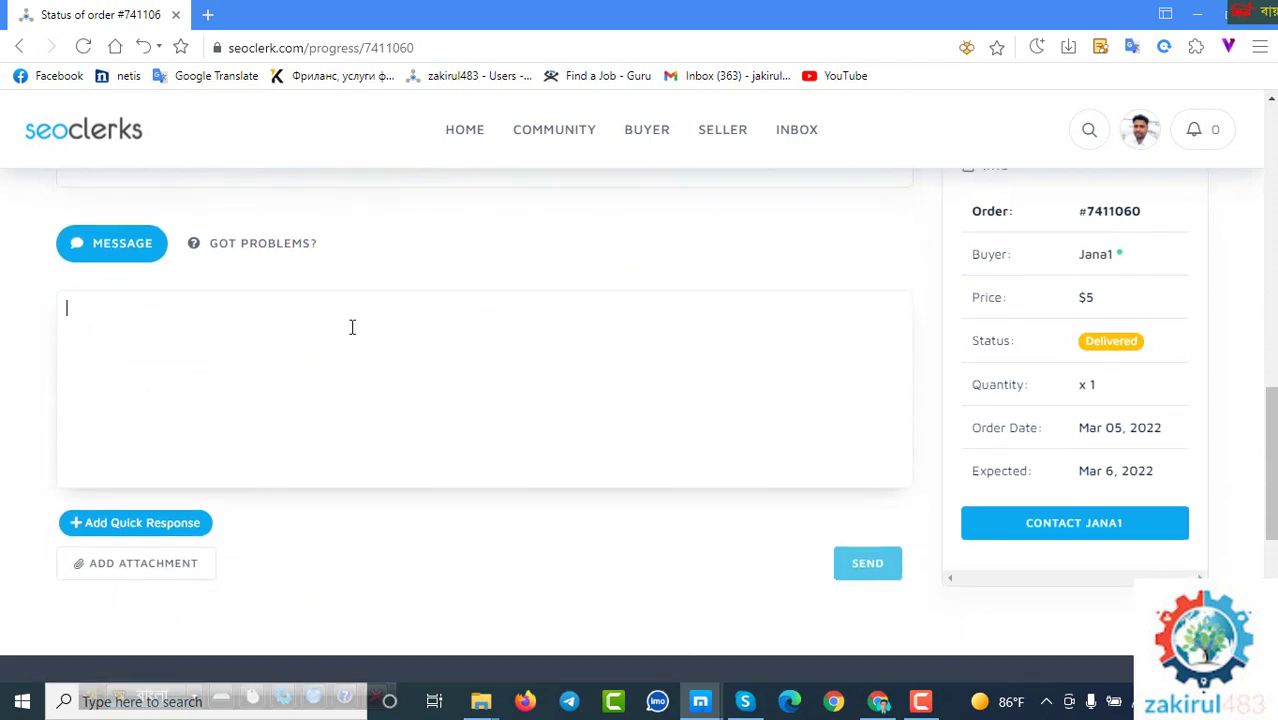
pyautogui.scroll(3, 433, 342)
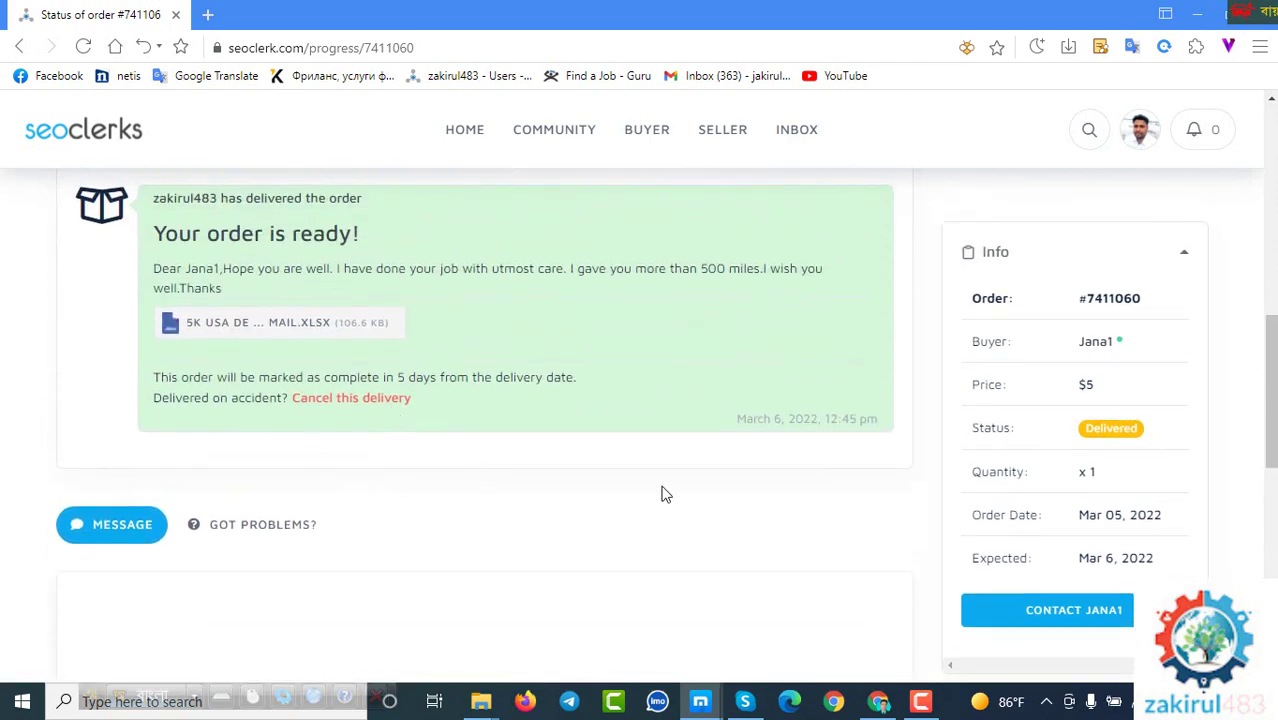
pyautogui.scroll(2, 515, 400)
pyautogui.scroll(1, 500, 426)
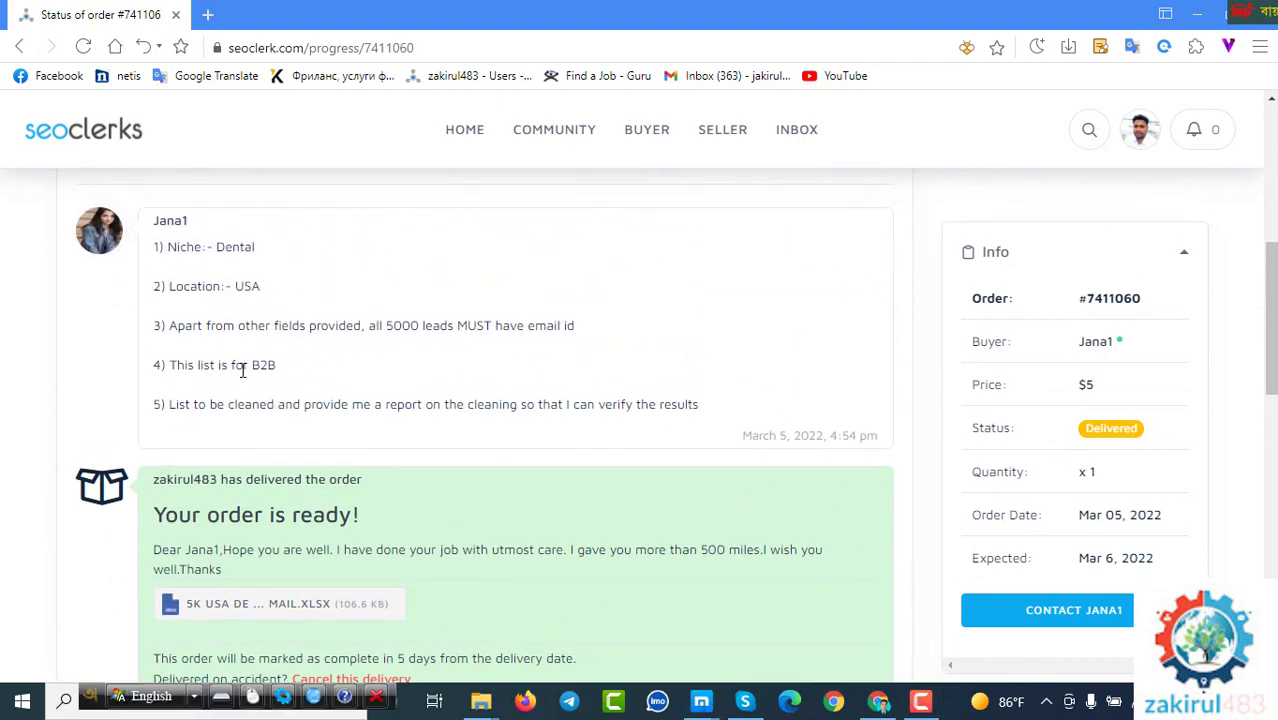
pyautogui.scroll(-5, 607, 359)
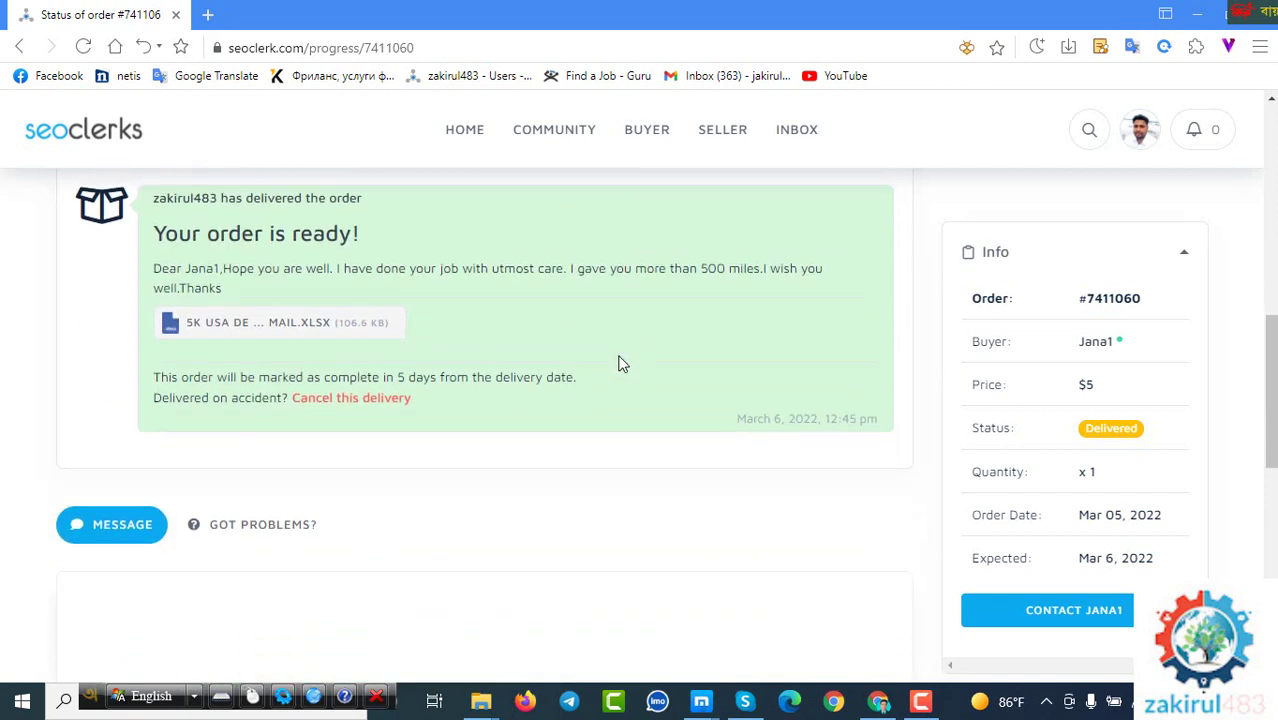
pyautogui.scroll(-2, 655, 368)
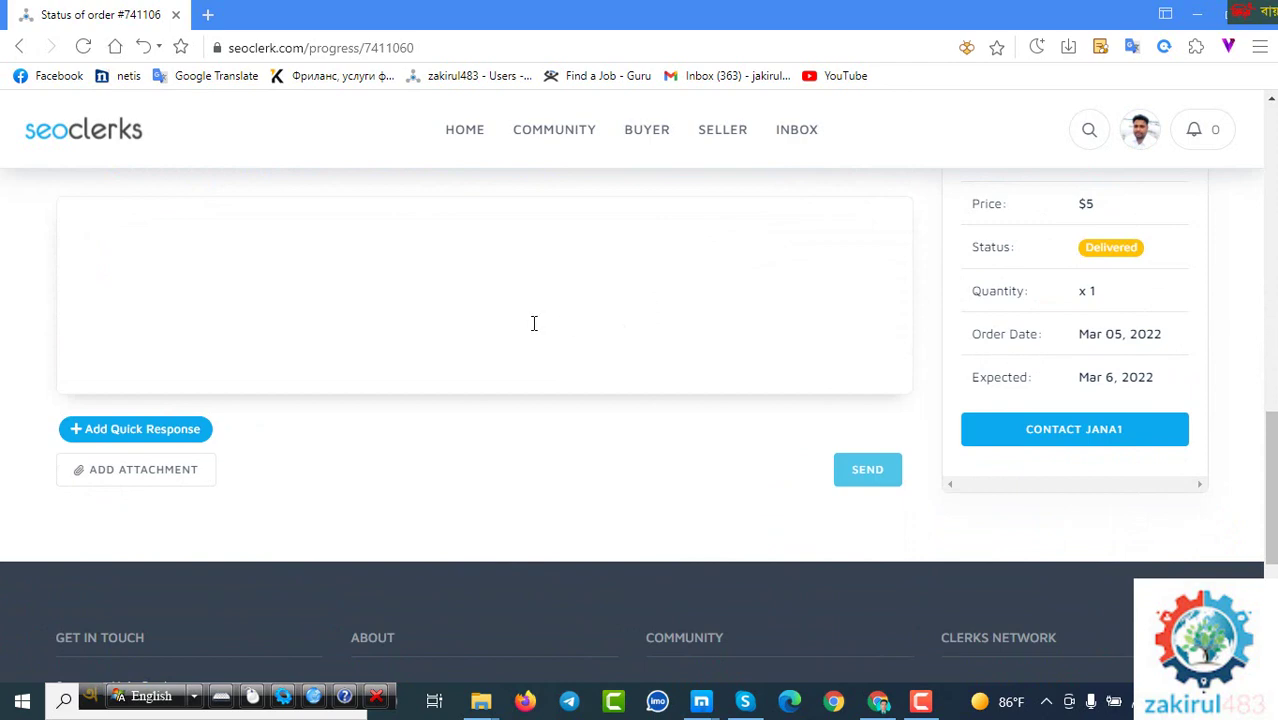
pyautogui.scroll(5, 585, 452)
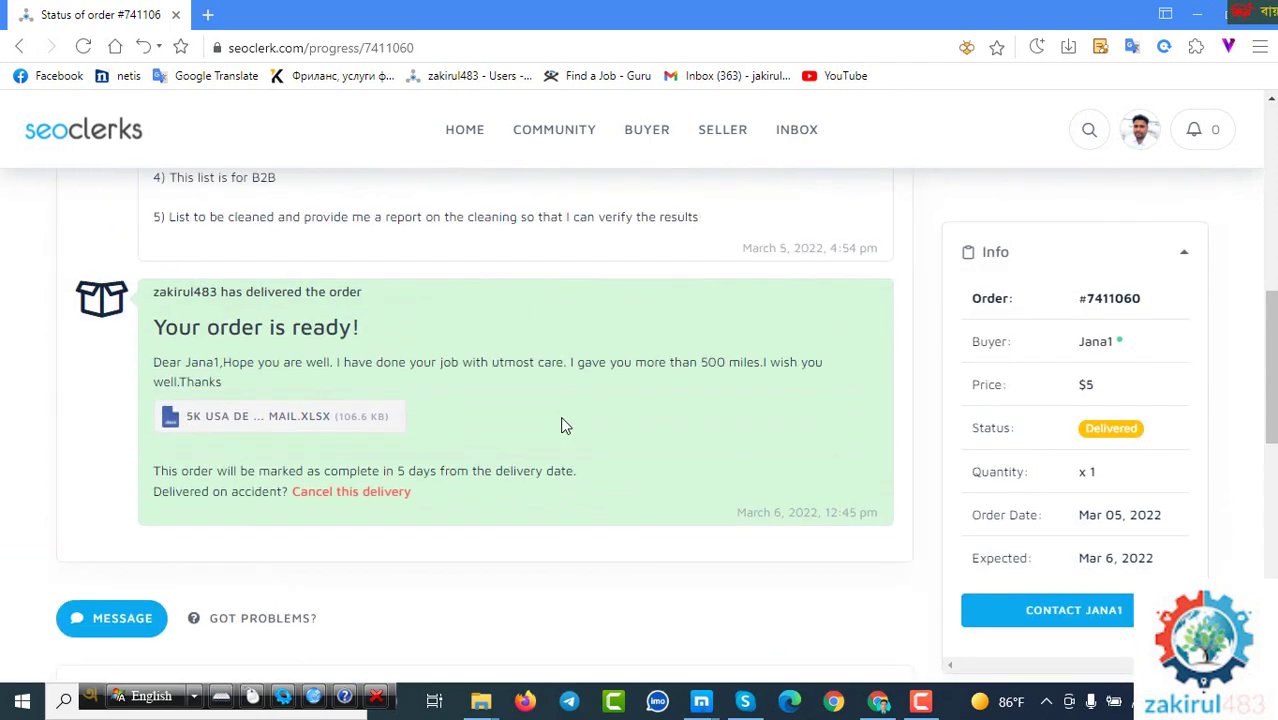
pyautogui.scroll(5, 569, 425)
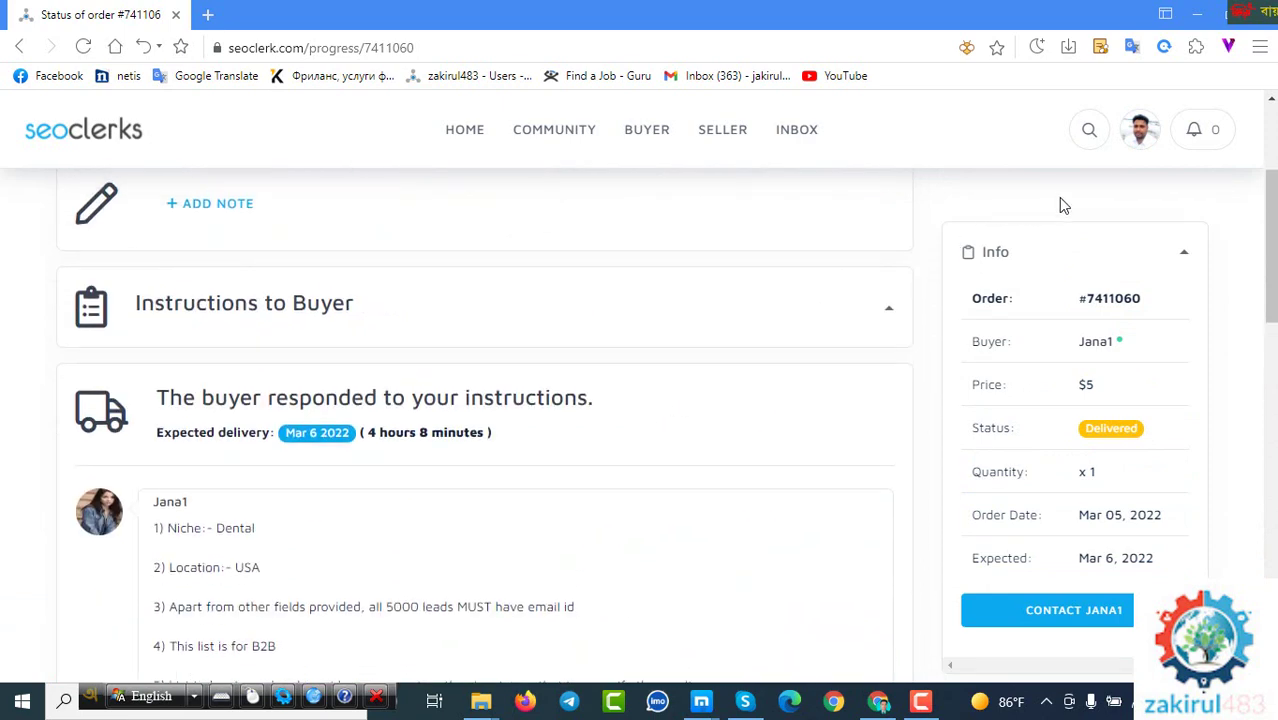
# Open the account's own profile page and go to the seller's Manage Sales page.
pyautogui.click(1140, 132)
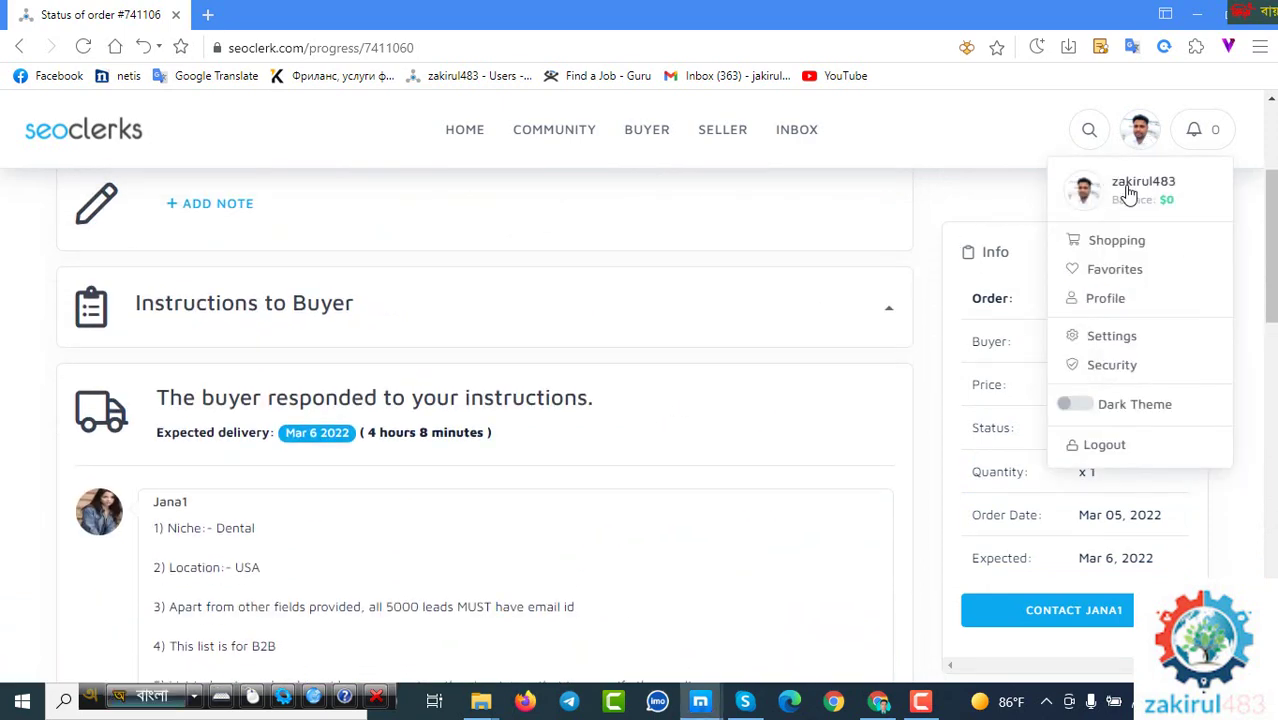
pyautogui.click(1105, 300)
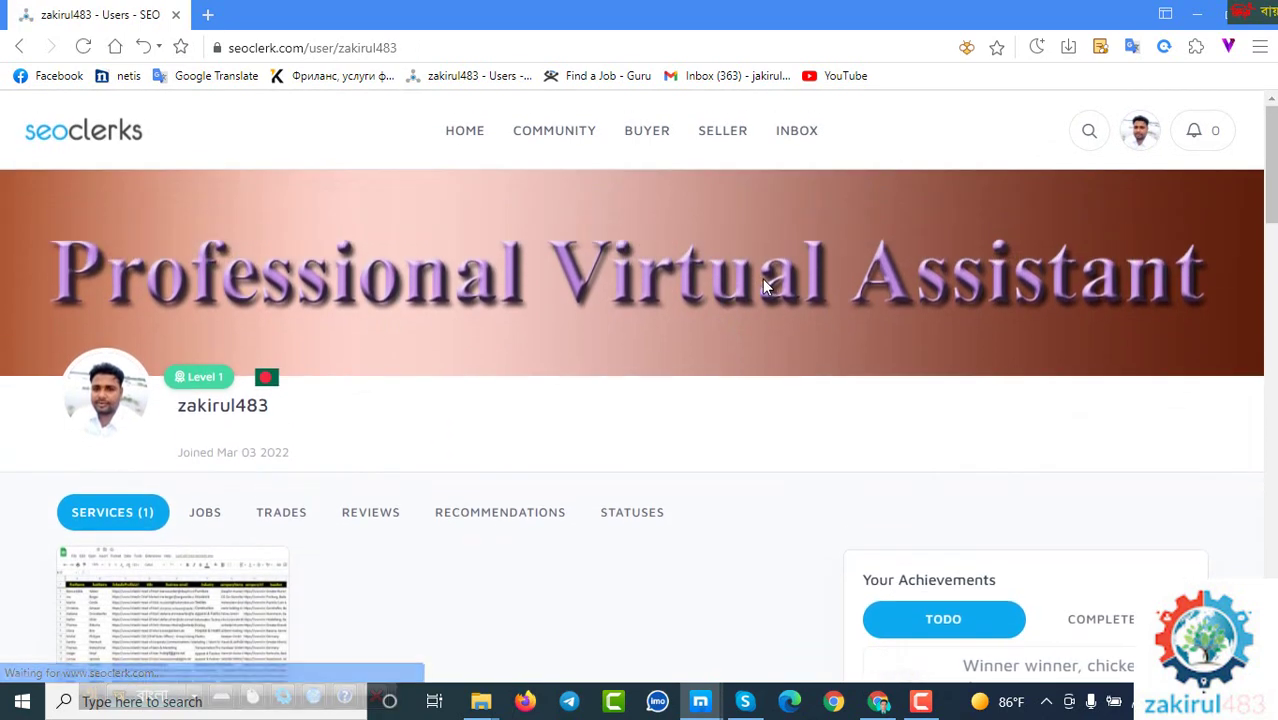
pyautogui.moveTo(665, 140)
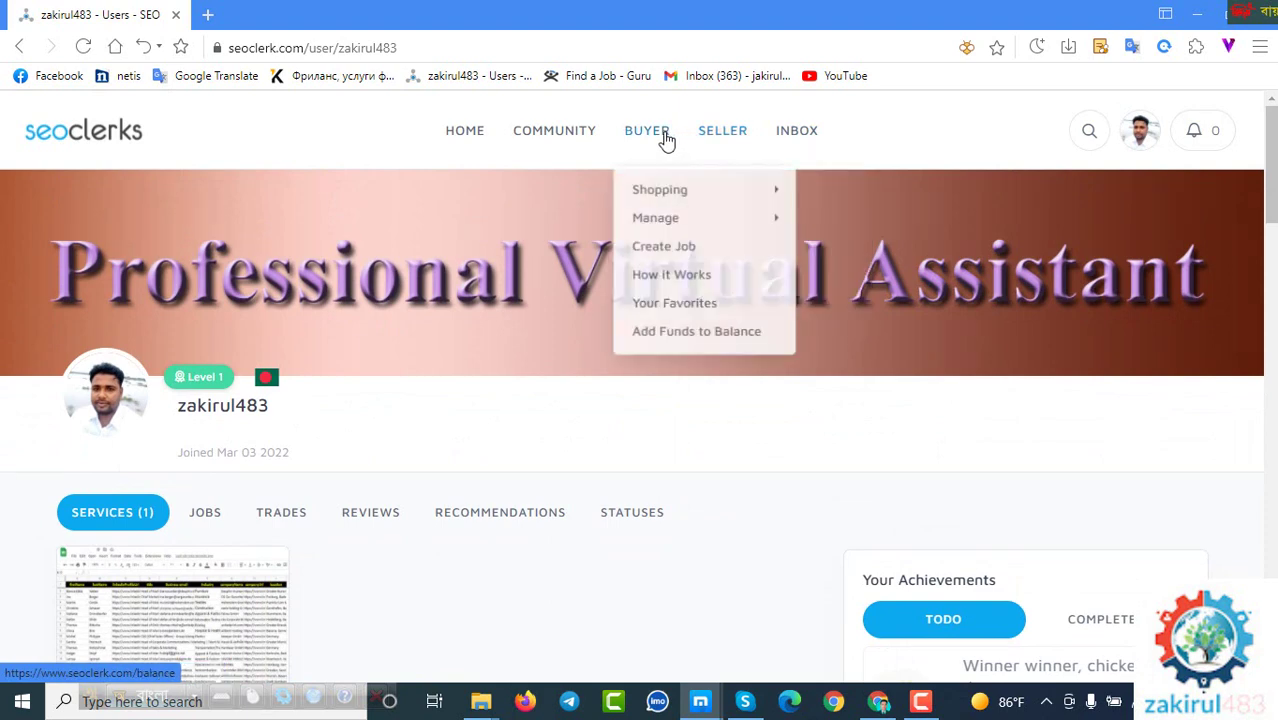
pyautogui.moveTo(710, 140)
pyautogui.moveTo(733, 226)
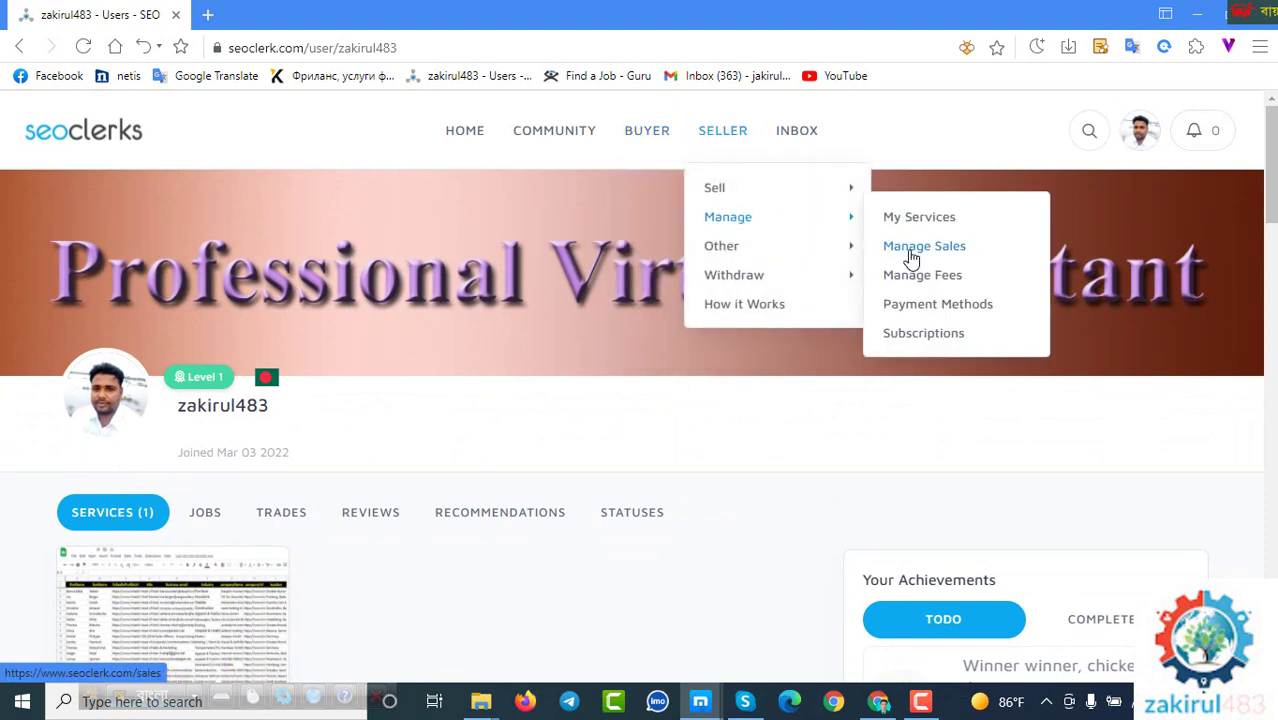